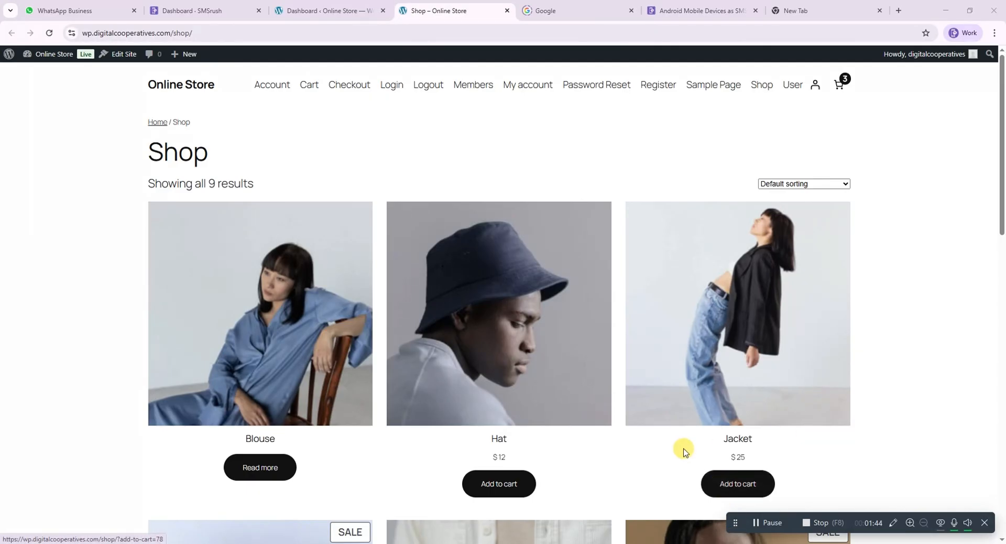
Step: Switch to the SMSrush website and review its homepage headline and service overview
left_click(704, 4)
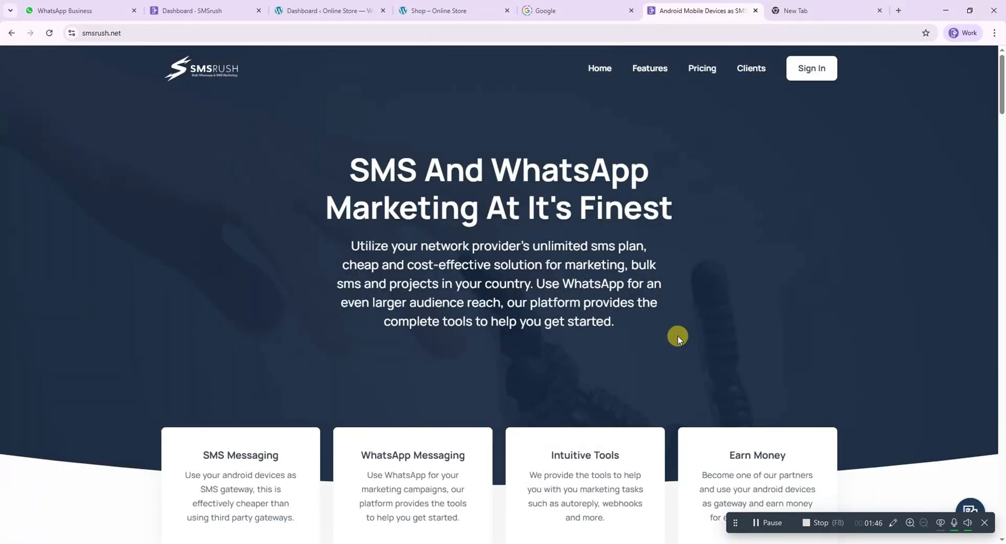
scroll(497, 289, "down", 3)
scroll(496, 289, "up", 3)
left_click_drag(351, 167, 650, 205)
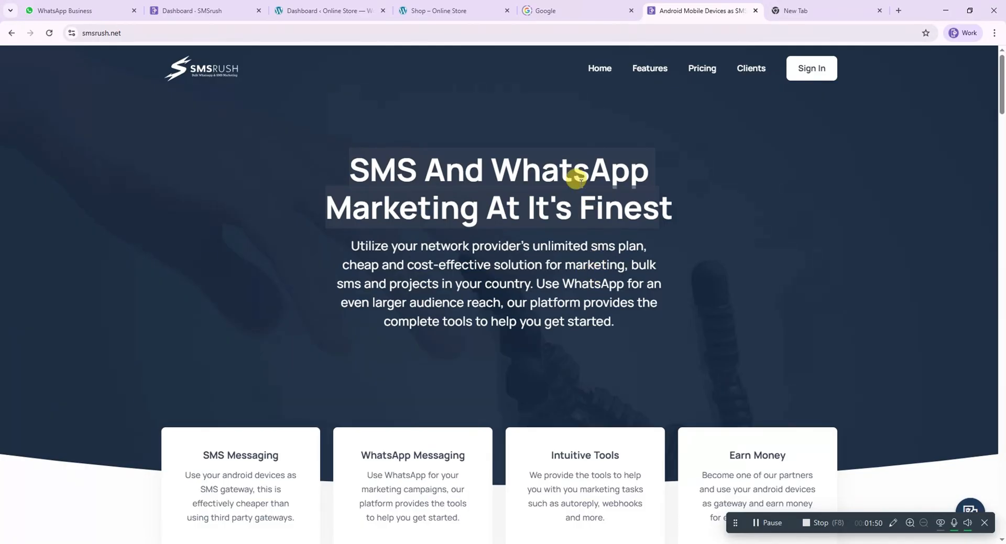
left_click(581, 198)
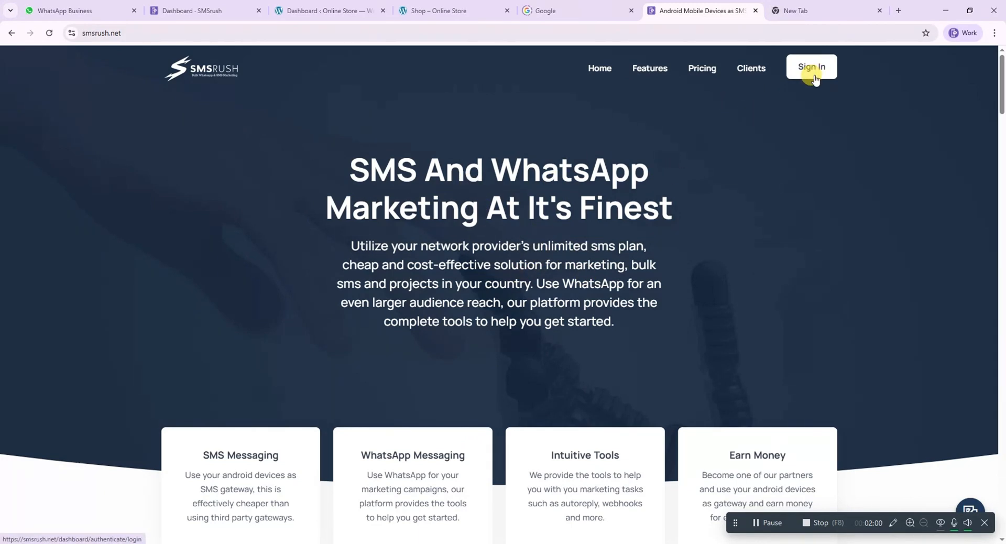
Step: Download the WooCommerce plugin from the SMSrush dashboard's plugin downloads and close the dialog
left_click(216, 9)
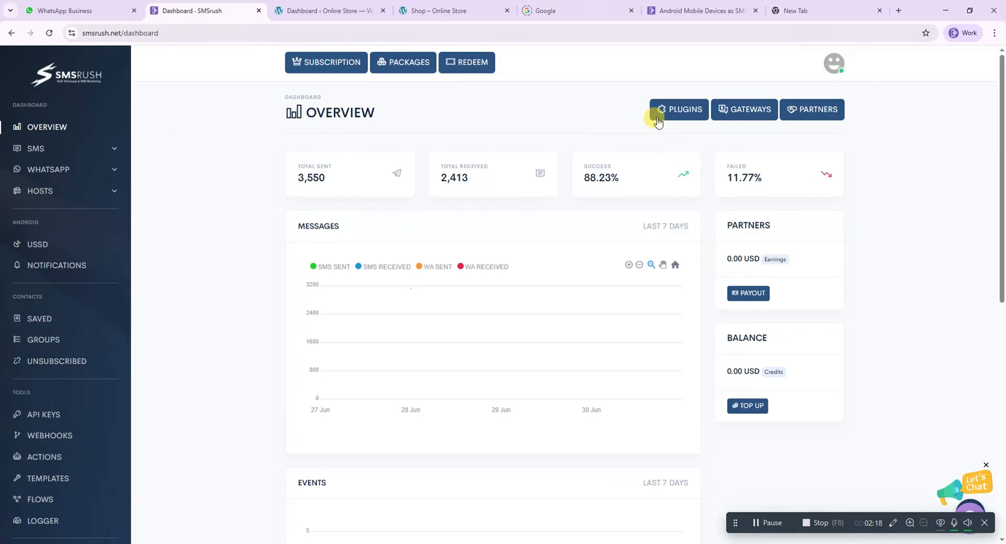
left_click(675, 113)
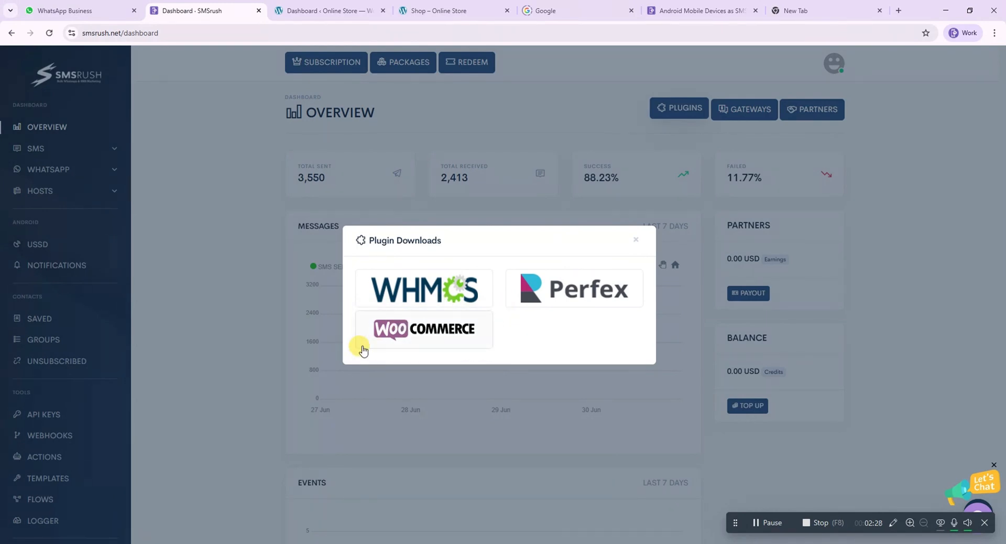
left_click(409, 334)
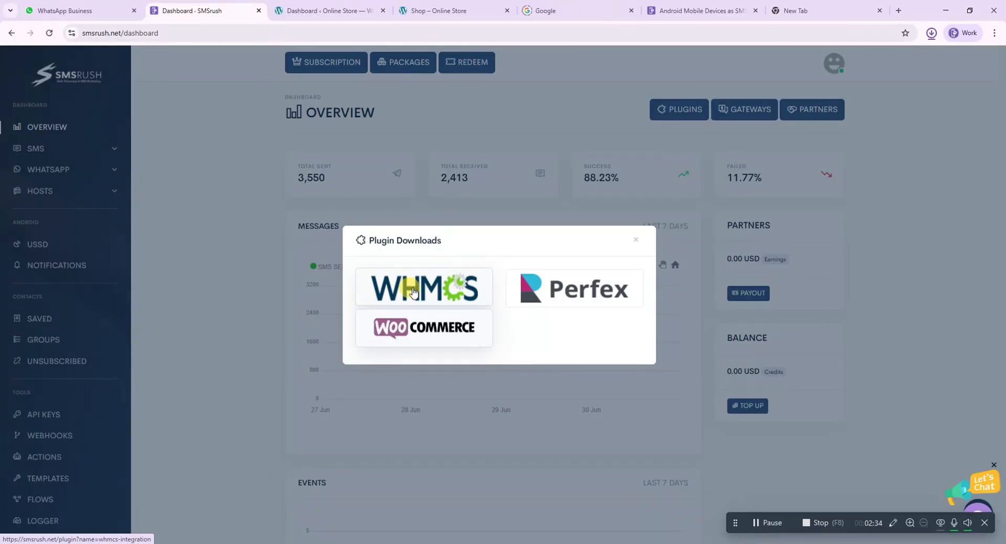
left_click(633, 244)
Step: In the WordPress admin, upload the smsrush ZIP archive as a new plugin and install it
left_click(367, 10)
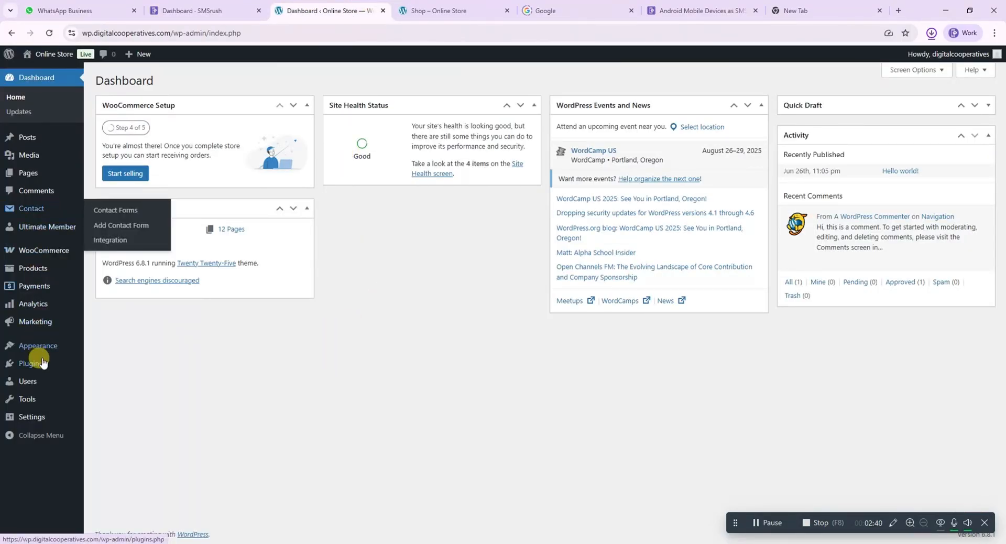
mouse_move(31, 363)
left_click(123, 384)
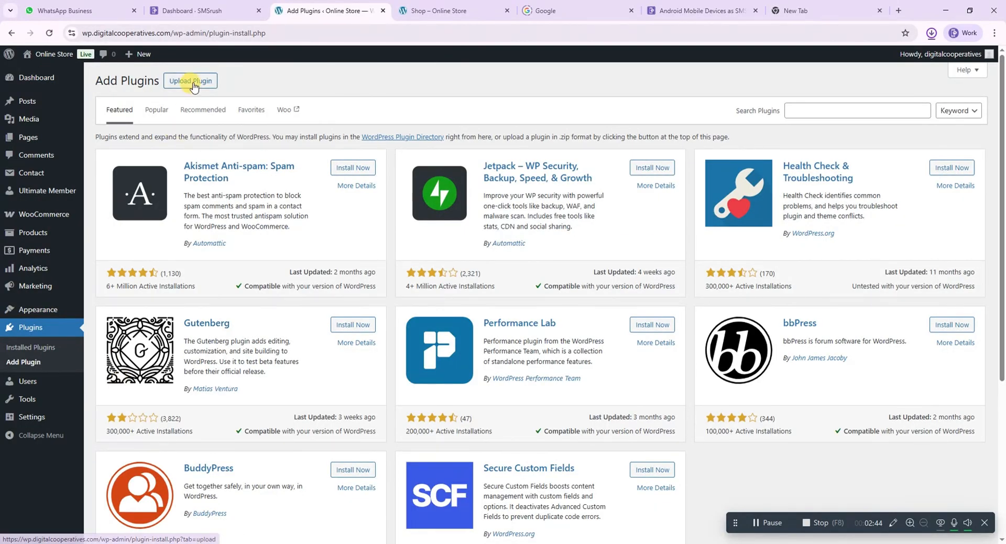
left_click(192, 82)
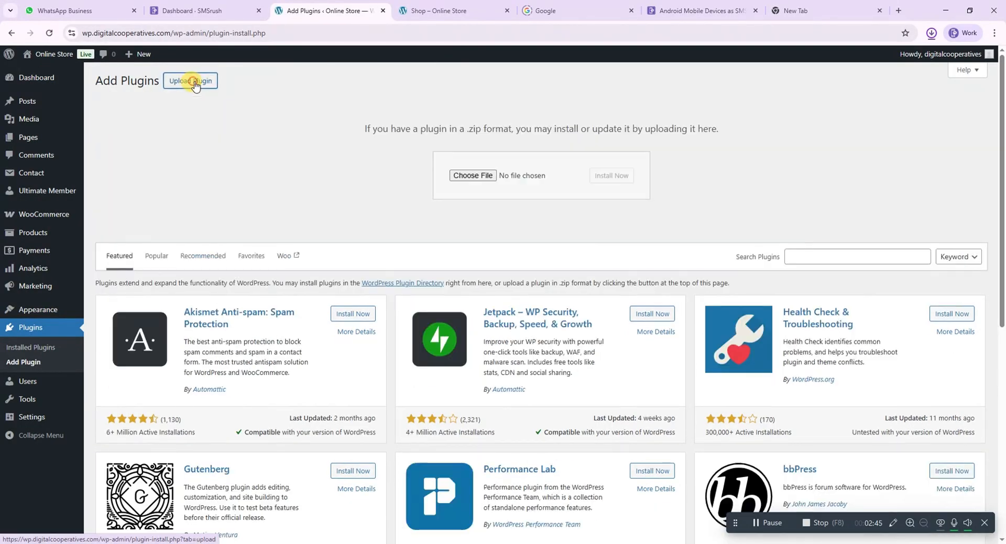
left_click(471, 176)
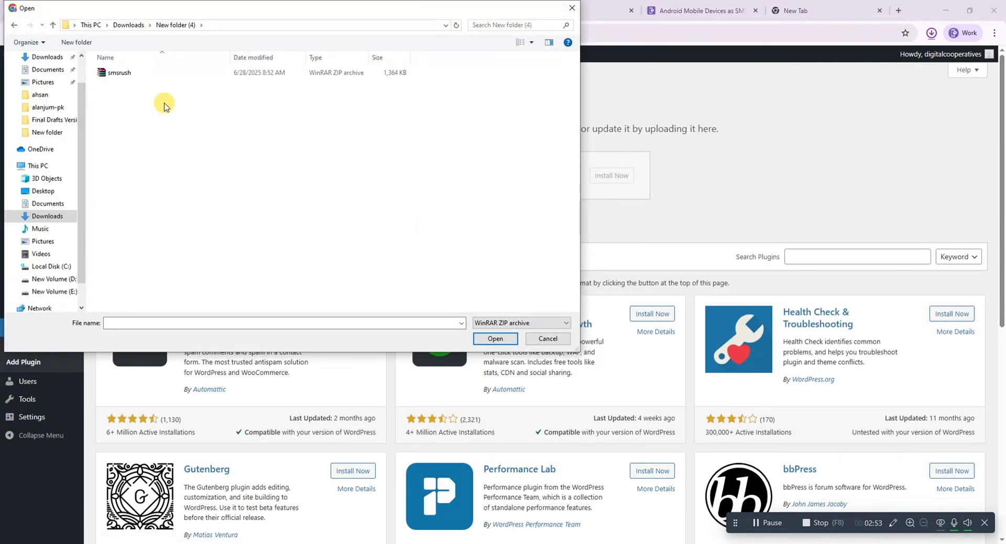
left_click(138, 77)
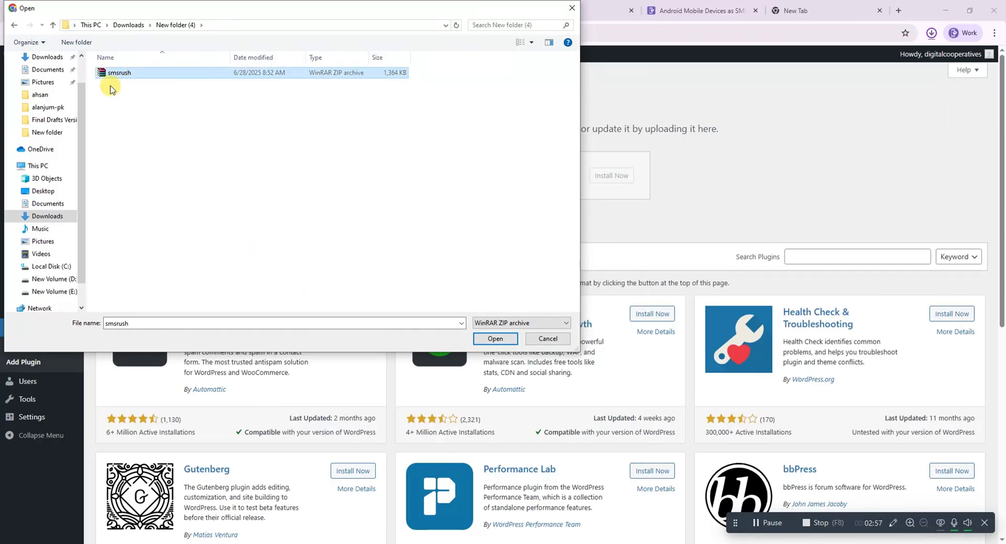
left_click(492, 338)
left_click(611, 175)
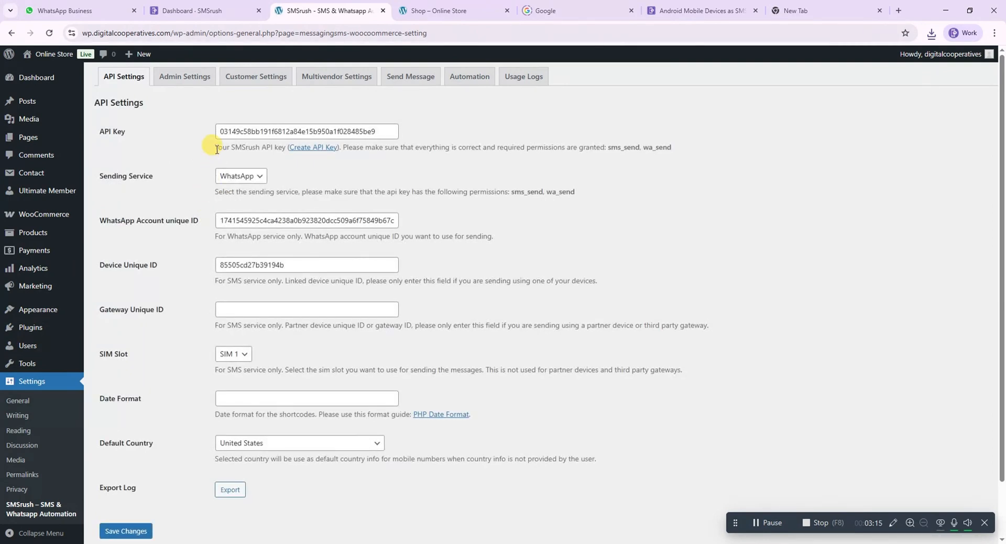
Step: Clear the API Key, WhatsApp Account unique ID and Device Unique ID fields in the SMSrush plugin's API settings
double_click(246, 126)
key("BackSpace")
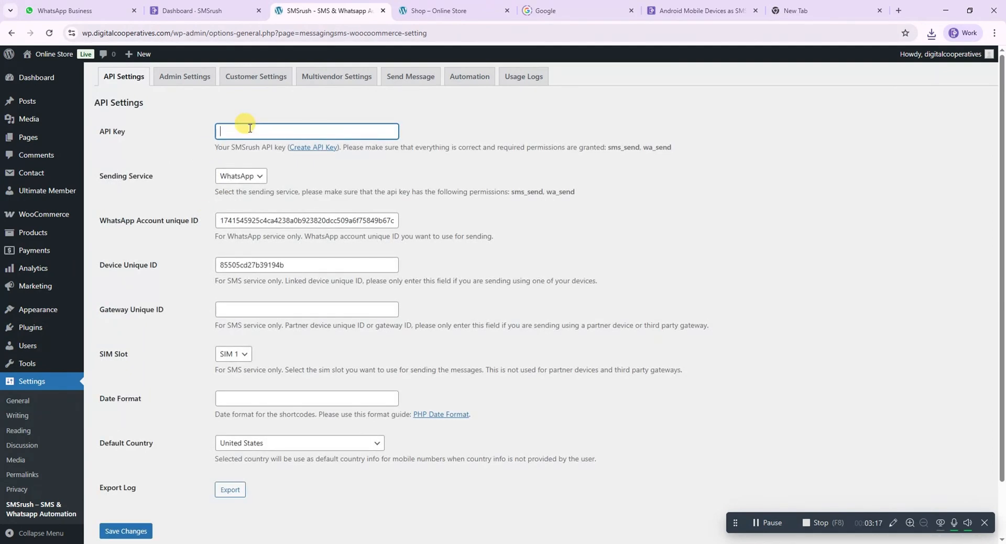
double_click(261, 217)
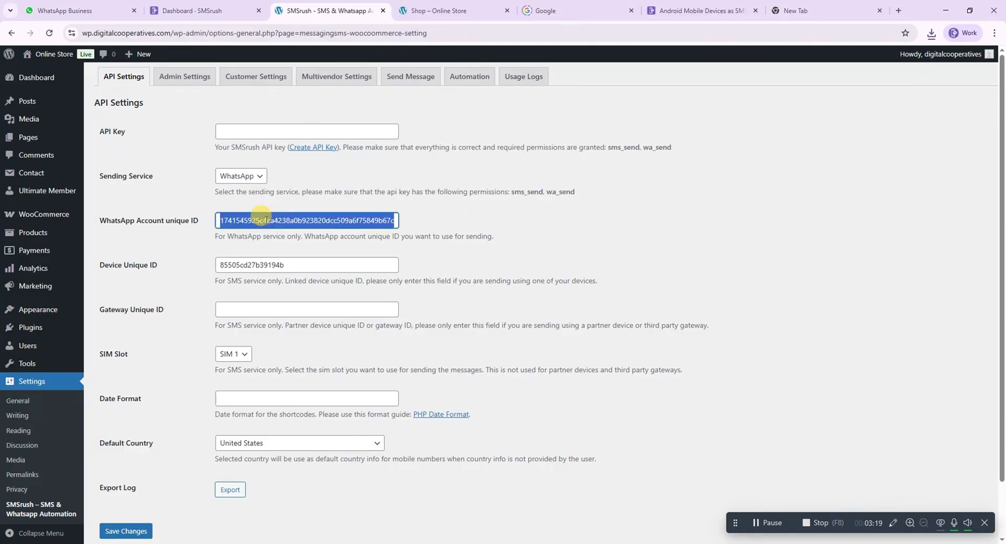
key("BackSpace")
double_click(261, 260)
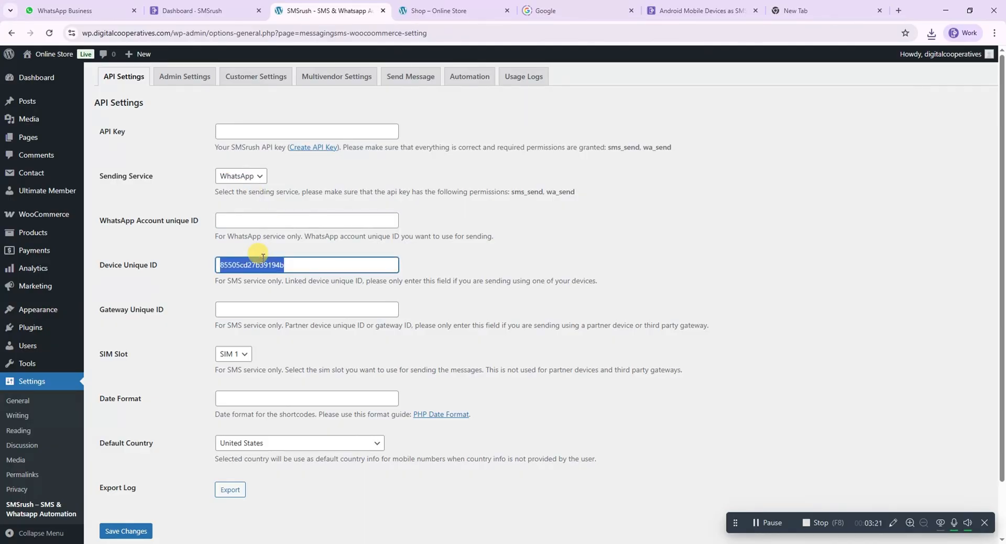
key("BackSpace")
left_click(444, 239)
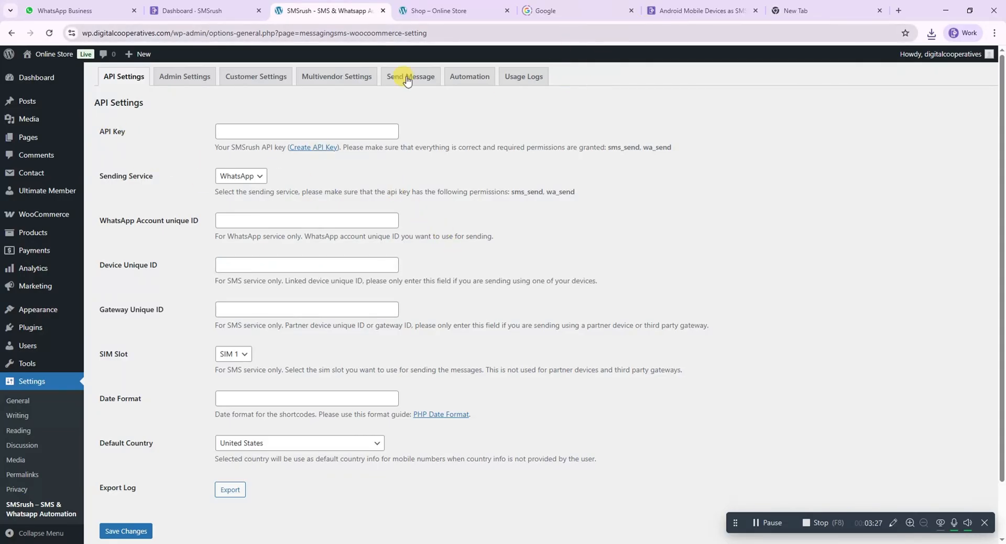
Step: Begin a new API key in the SMSrush dashboard and compare its permissions with those the WordPress plugin requires
left_click(200, 9)
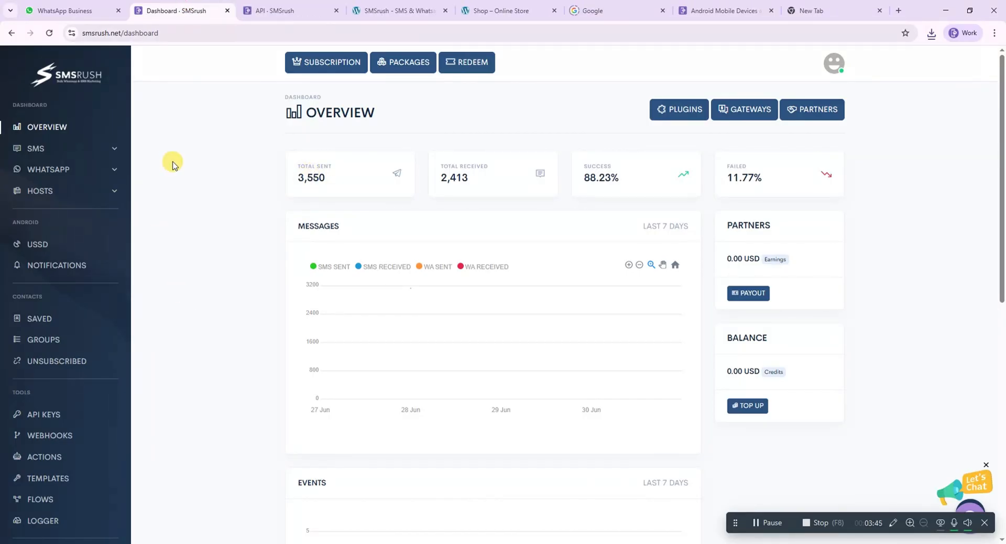
left_click(42, 418)
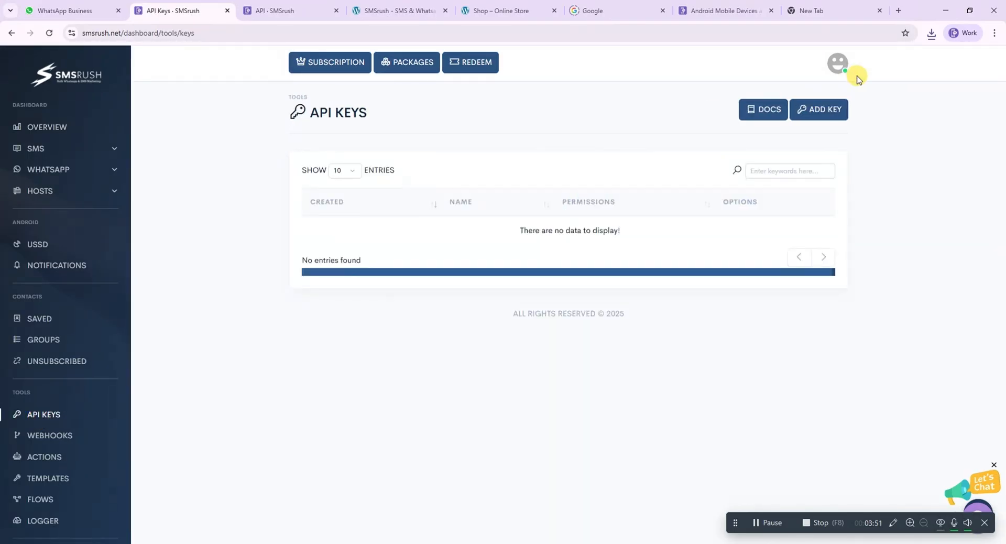
left_click(813, 108)
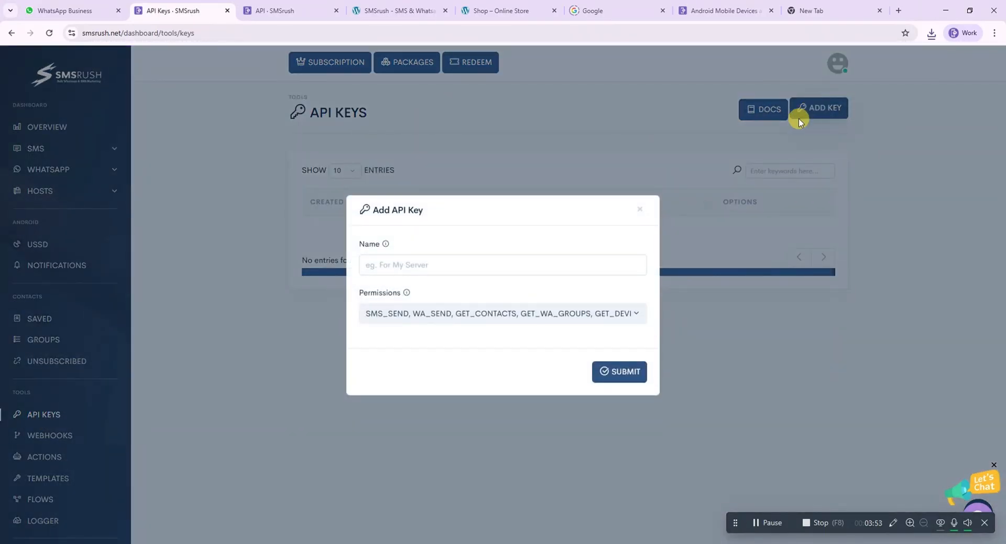
left_click(469, 263)
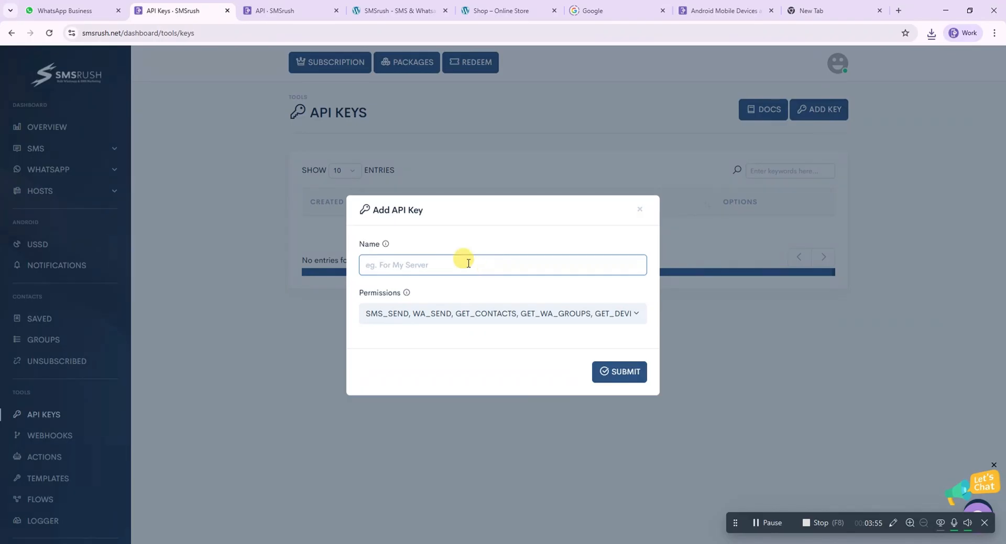
left_click(451, 314)
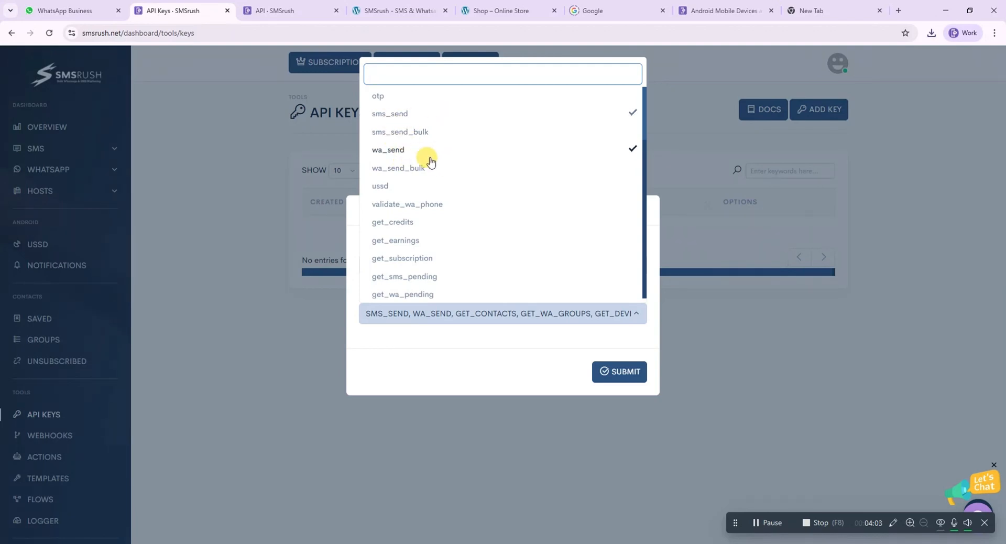
left_click(411, 10)
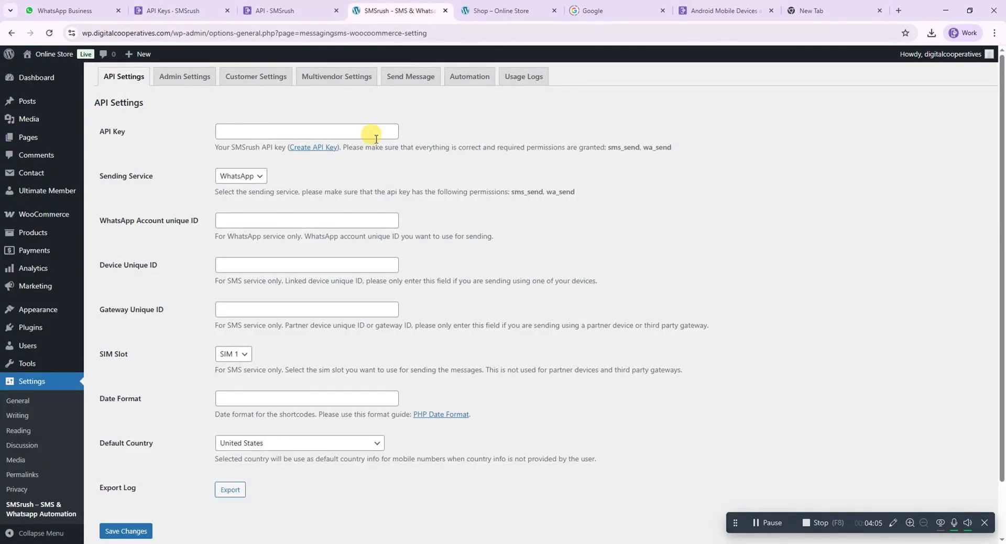
left_click_drag(199, 150, 672, 158)
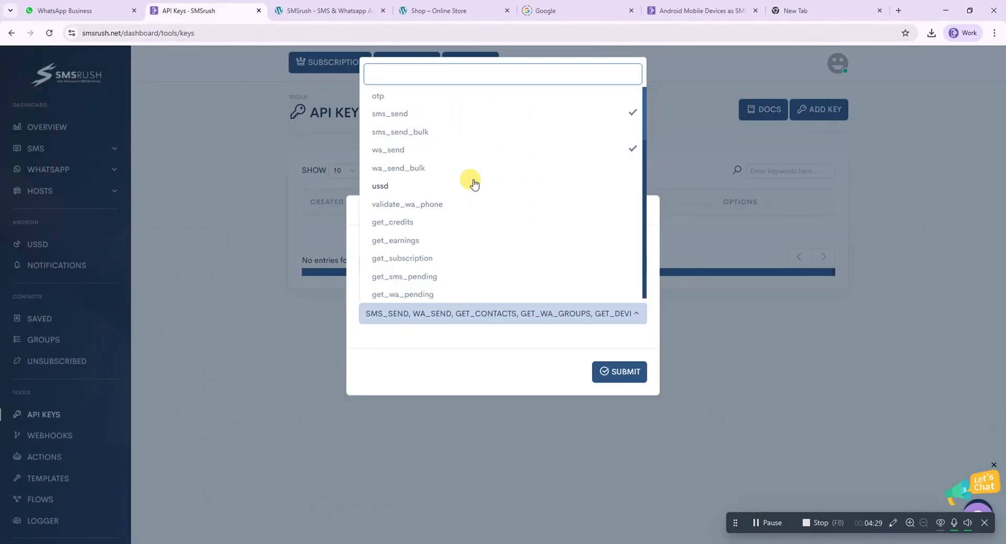
Step: Create the API key with the name demo, keeping the preselected permissions including sms_send, wa_send and get_devices
scroll(474, 186, "down", 5)
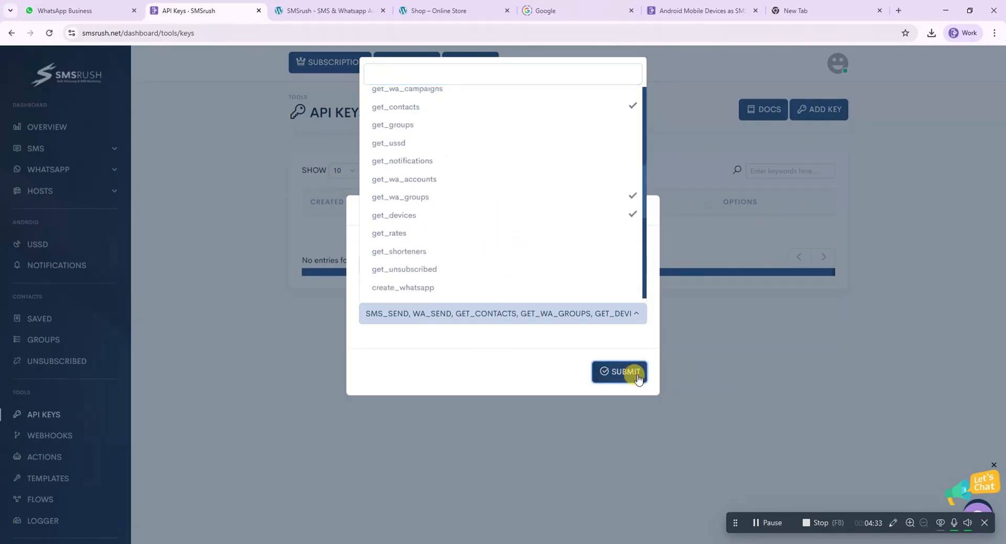
left_click(550, 366)
left_click(425, 271)
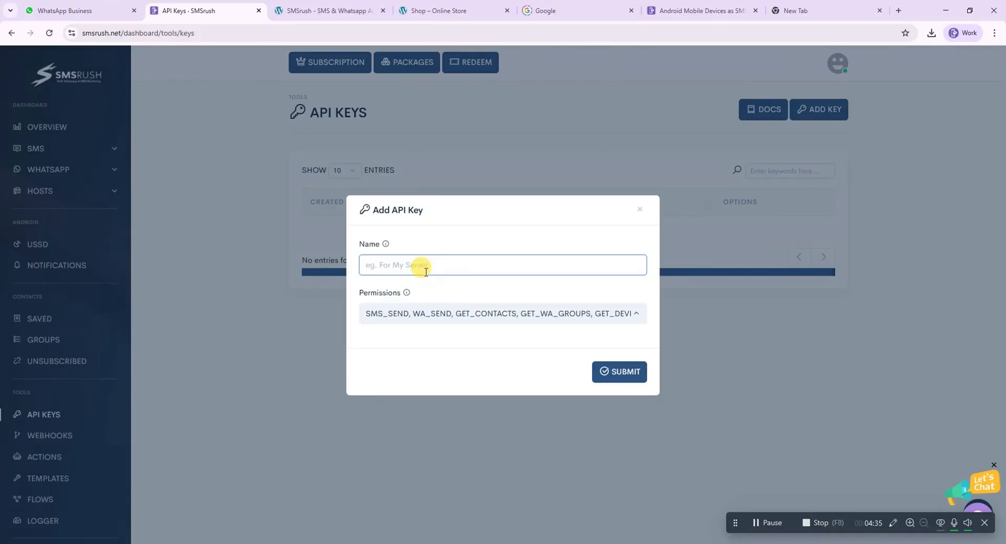
type("demo")
left_click(599, 370)
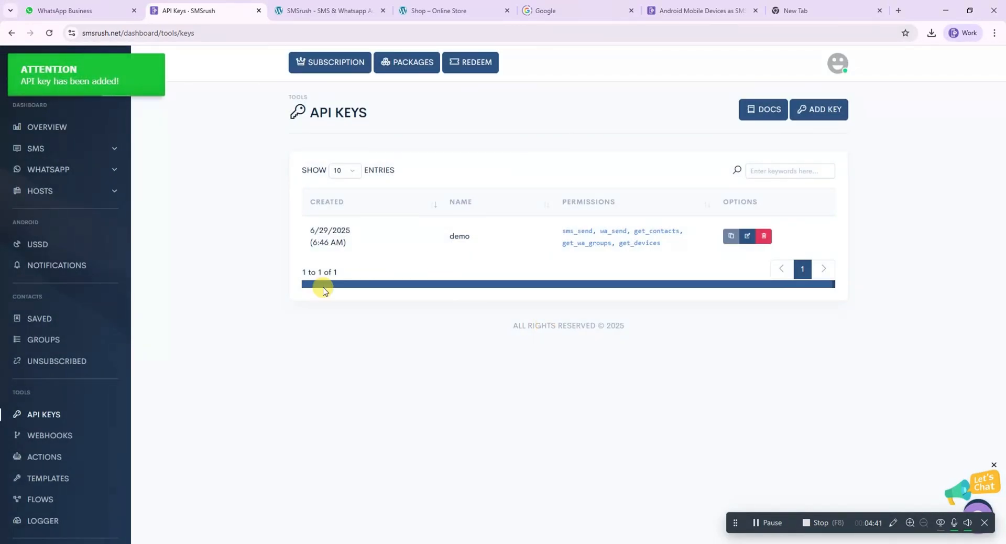
Step: Copy the demo API key and activate the API Key field in the WordPress plugin's settings
left_click(731, 235)
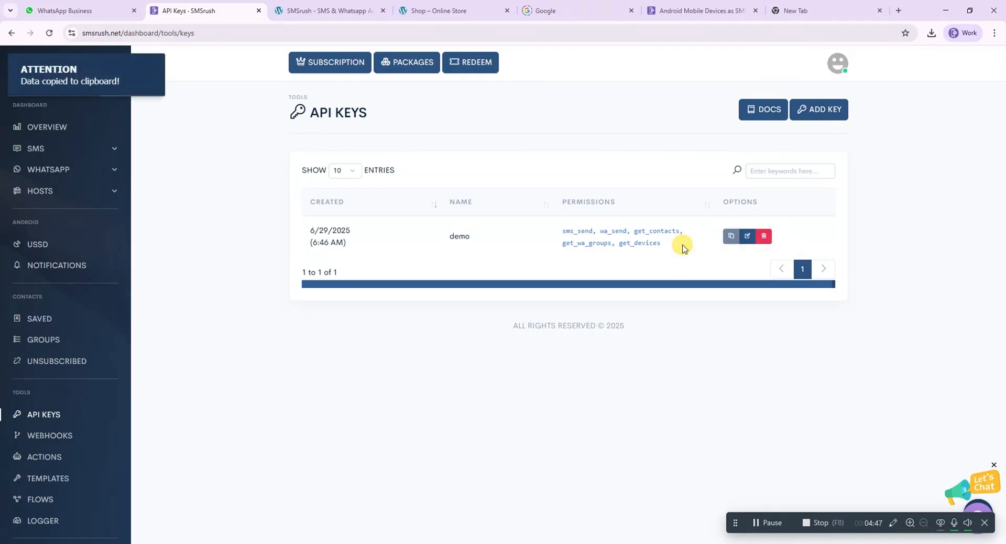
left_click(346, 10)
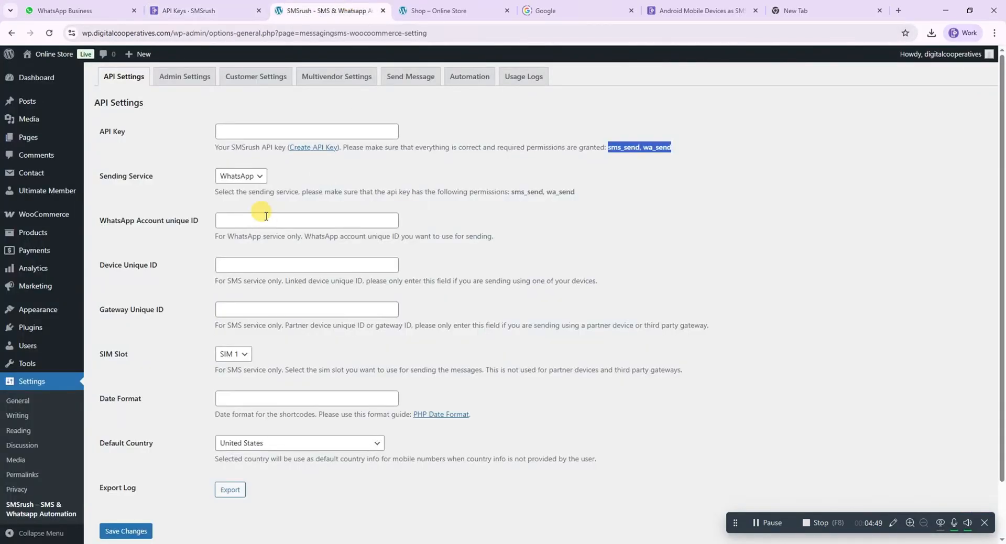
left_click(246, 127)
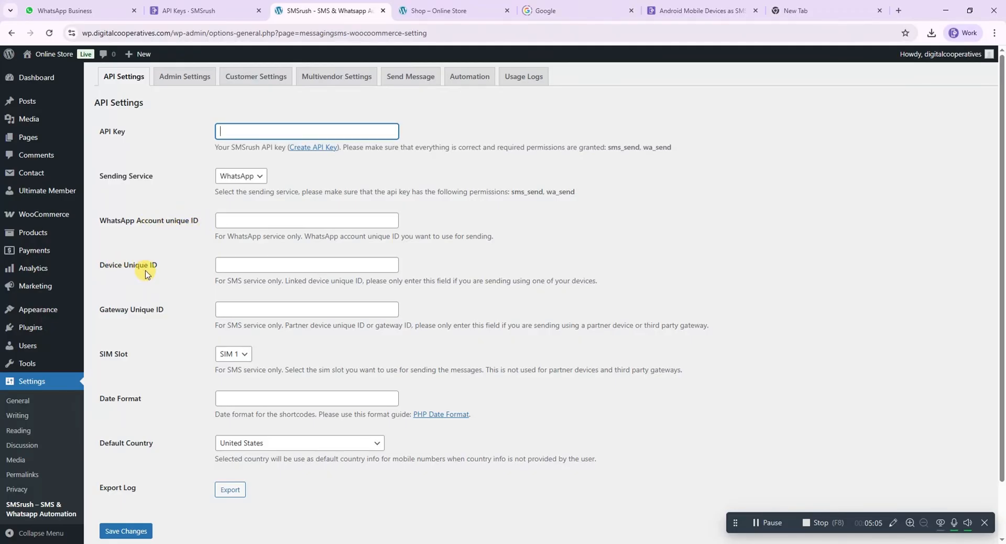
Step: Set the plugin's sending service to SMS and check the note on the Device Unique ID
left_click(258, 177)
left_click(307, 178)
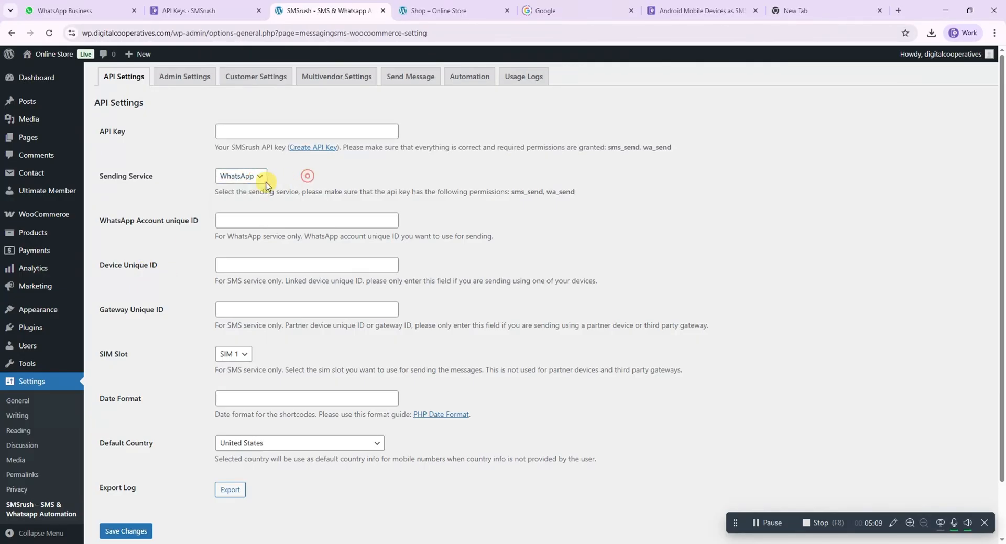
left_click(254, 177)
left_click(249, 190)
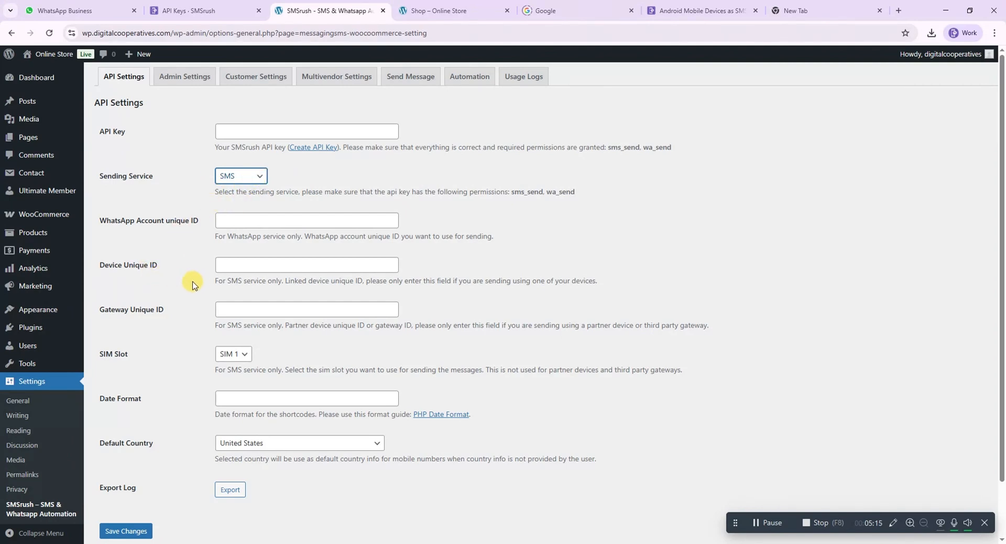
left_click_drag(214, 281, 302, 281)
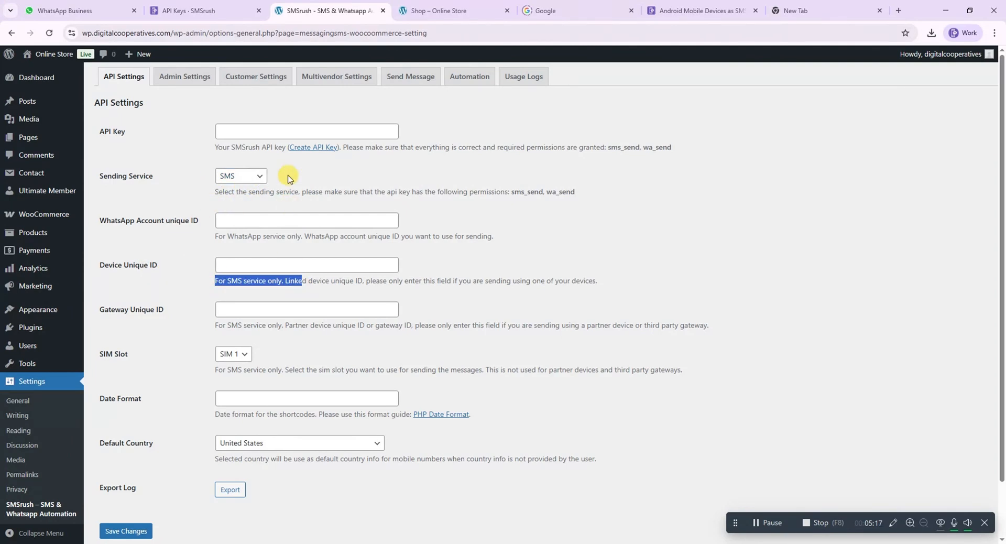
Step: Open the Android devices page in the SMSrush dashboard and view the instructions for adding a device
left_click(202, 11)
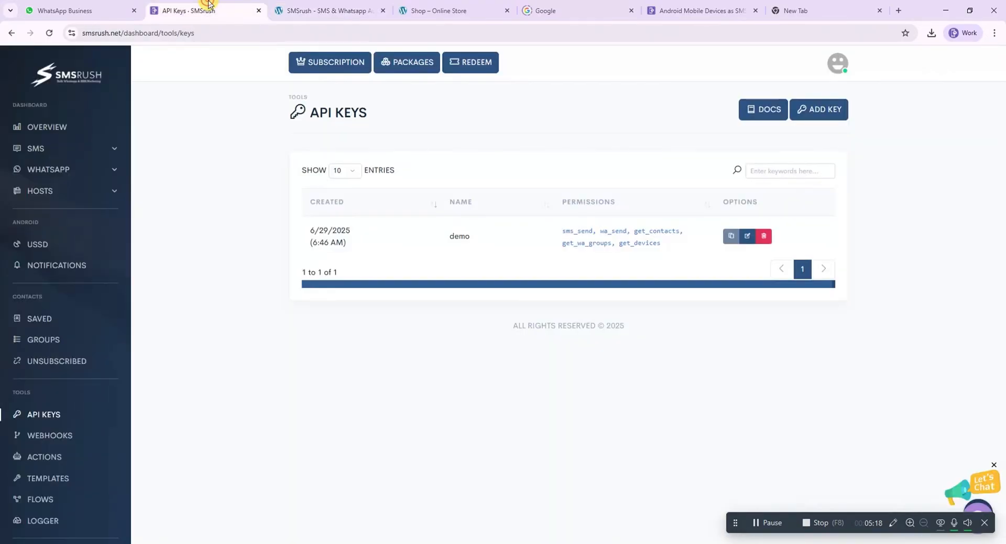
left_click(88, 191)
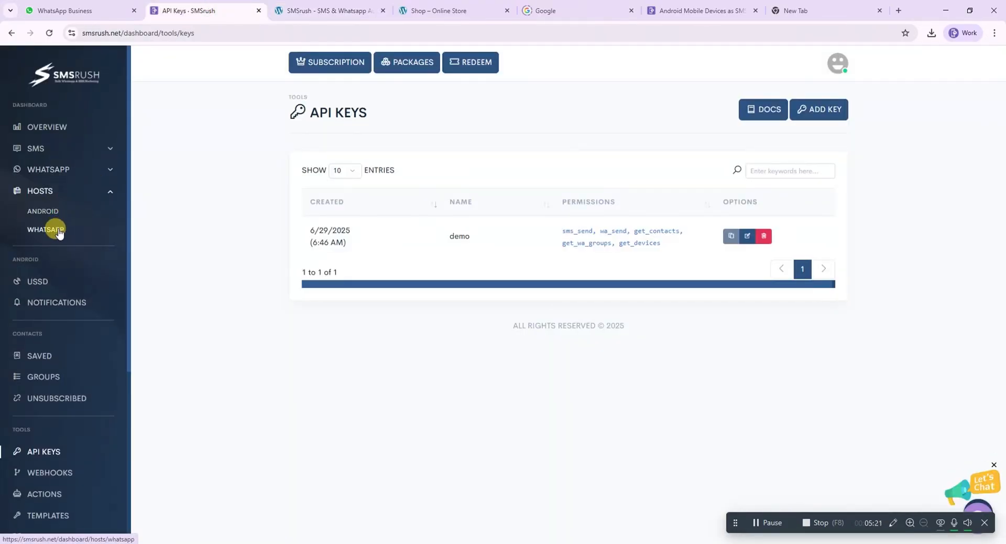
left_click(52, 212)
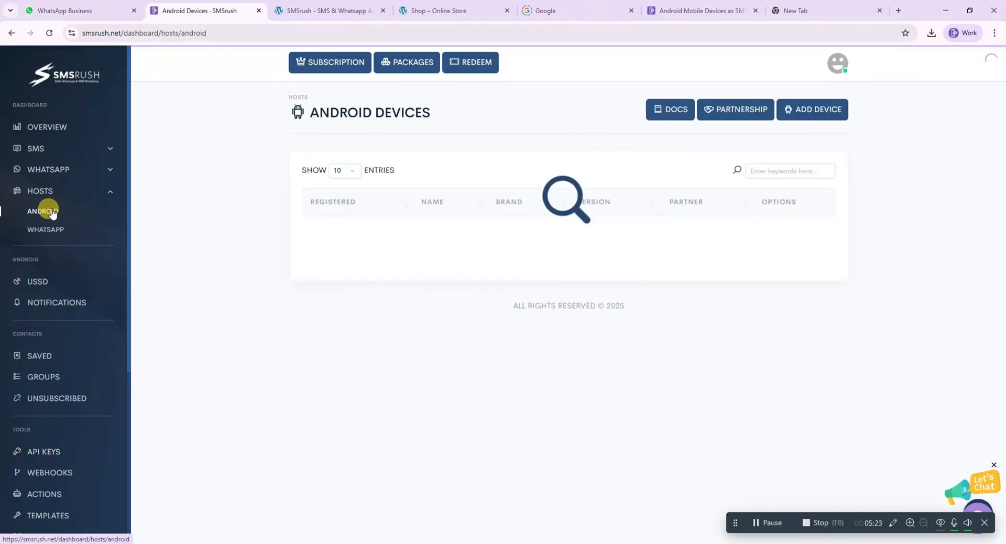
left_click(819, 117)
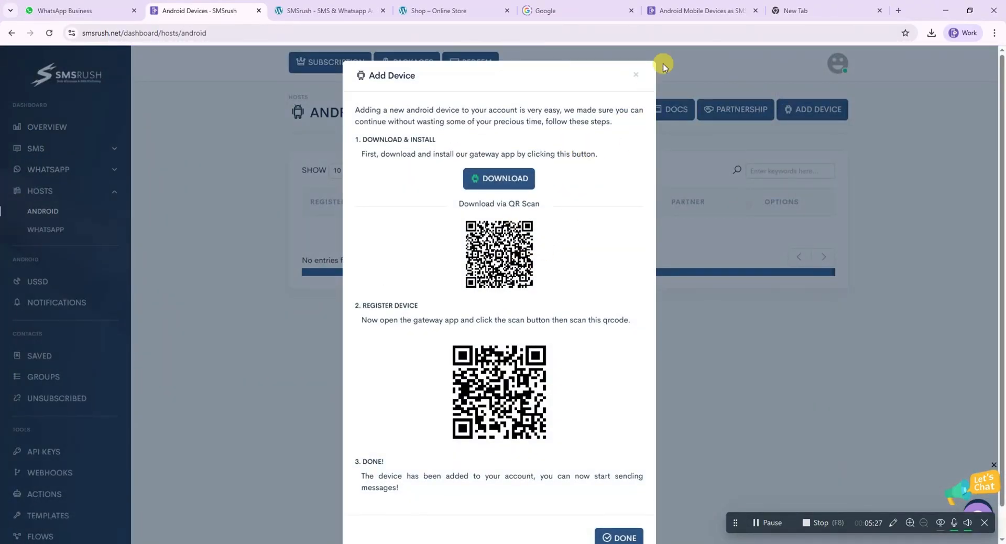
left_click(635, 74)
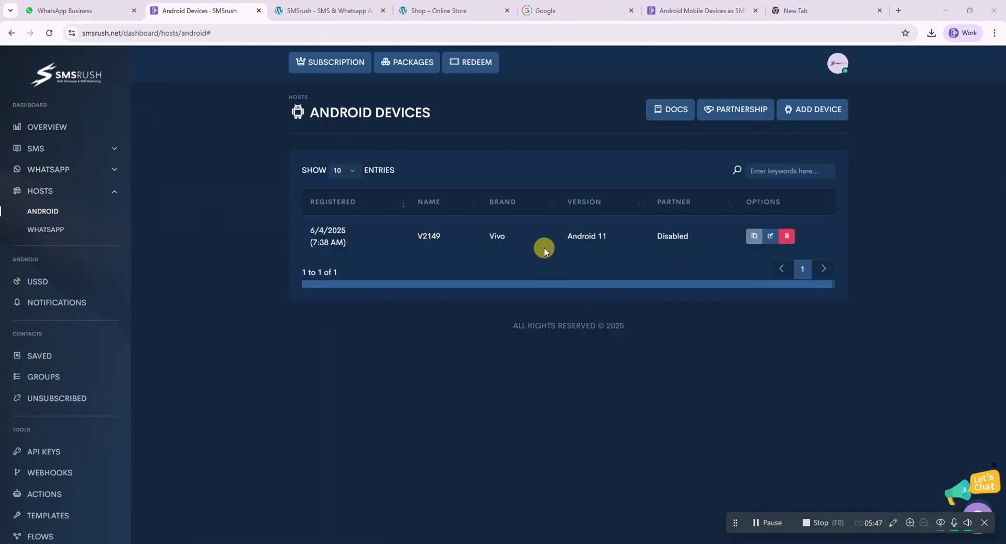
Step: Copy the unique ID of the Vivo V2149 Android device into the WordPress plugin's Device Unique ID field
left_click(752, 237)
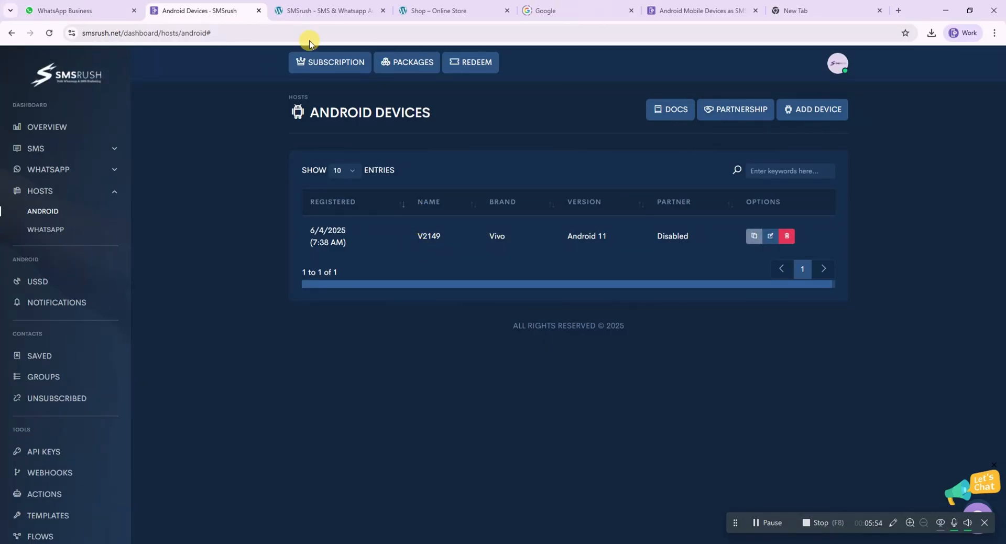
left_click(316, 10)
left_click(242, 265)
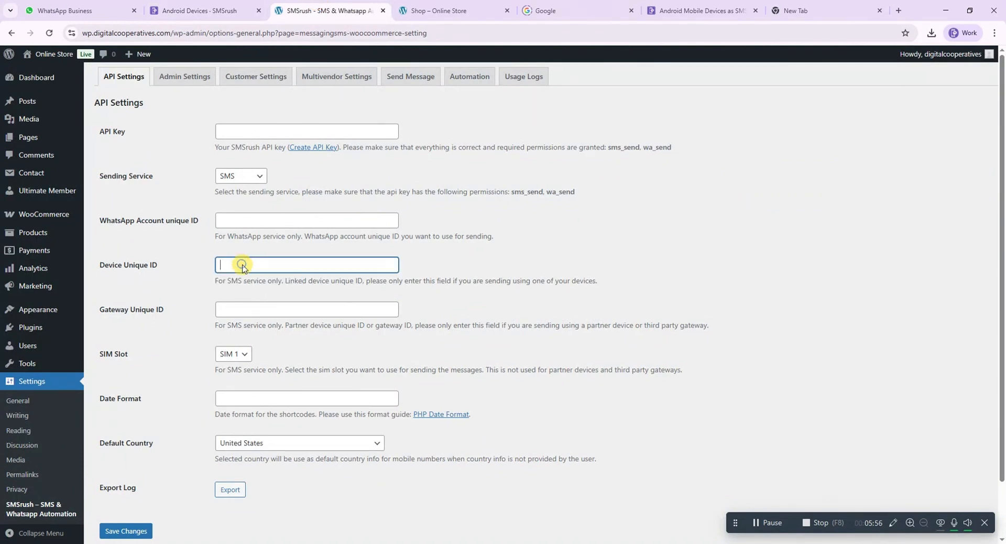
right_click(242, 266)
left_click(273, 393)
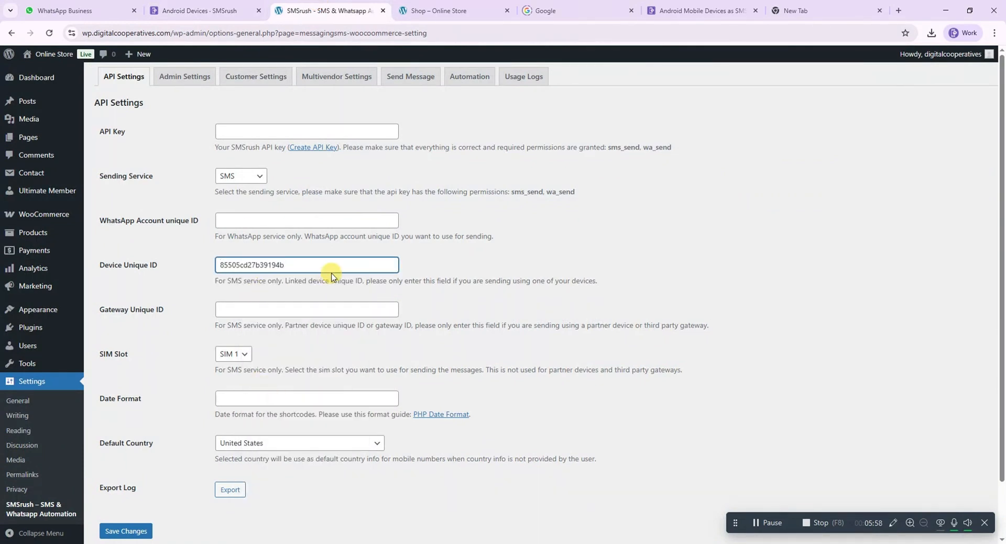
Step: Copy the connected WhatsApp account's unique ID from SMSrush into the plugin's WhatsApp Account unique ID field and set the sending service to WhatsApp
left_click(211, 6)
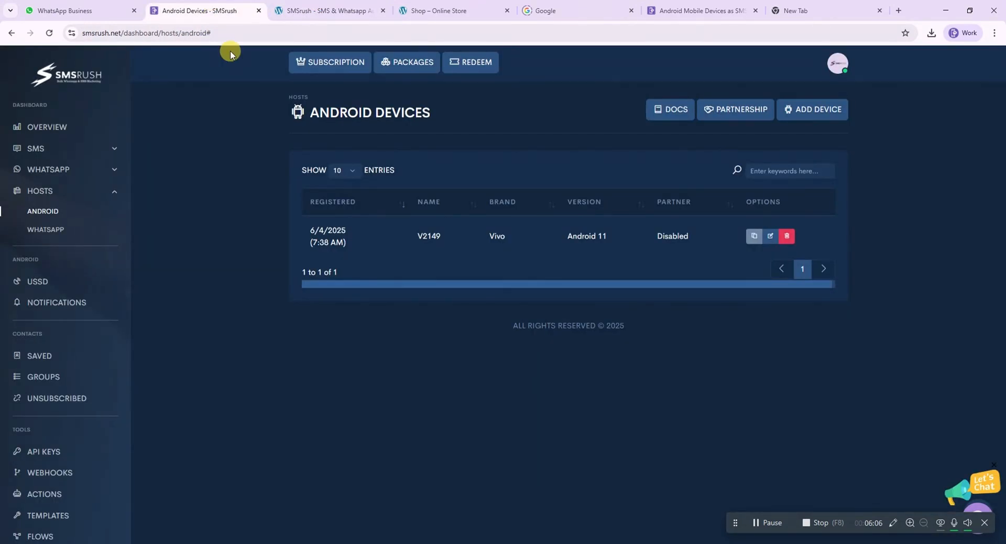
left_click(46, 229)
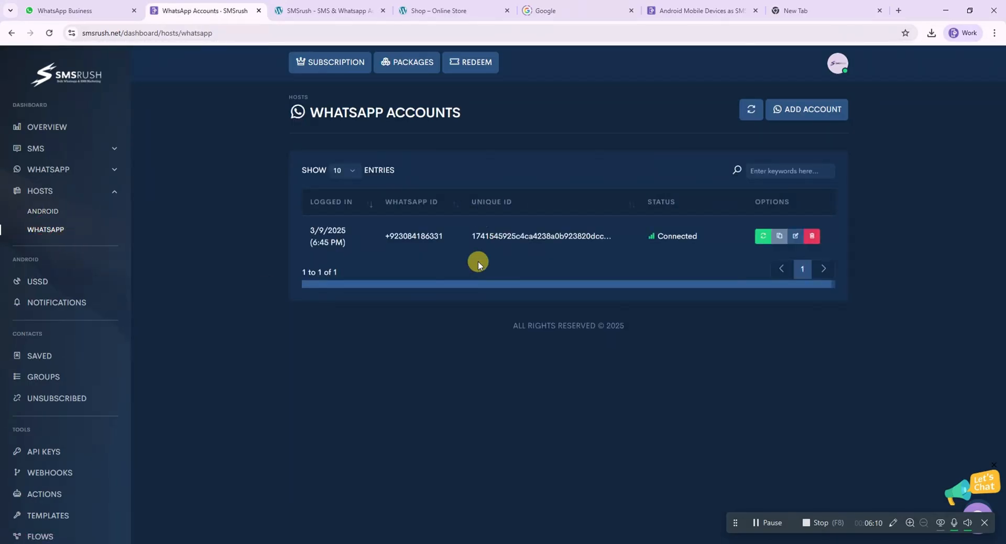
left_click_drag(468, 235, 546, 236)
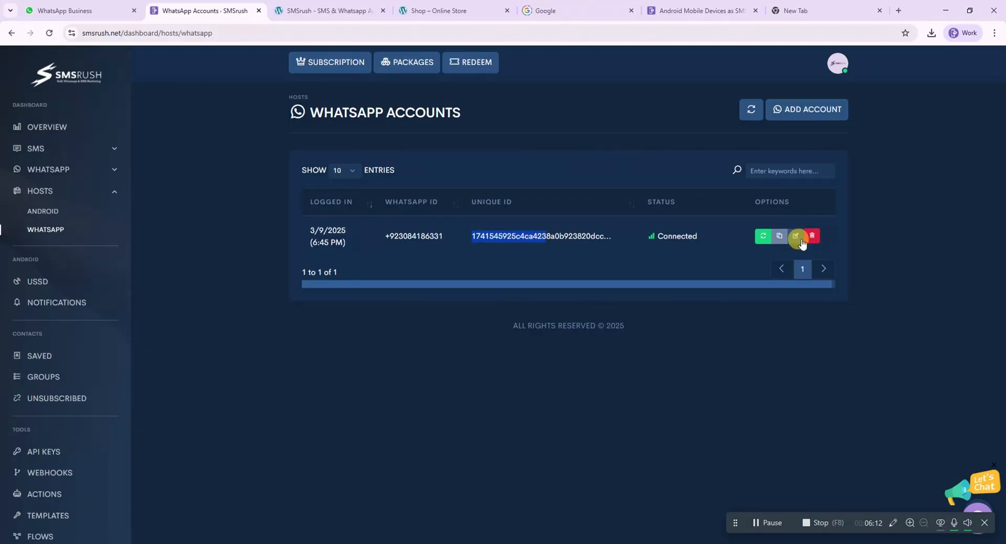
left_click(779, 240)
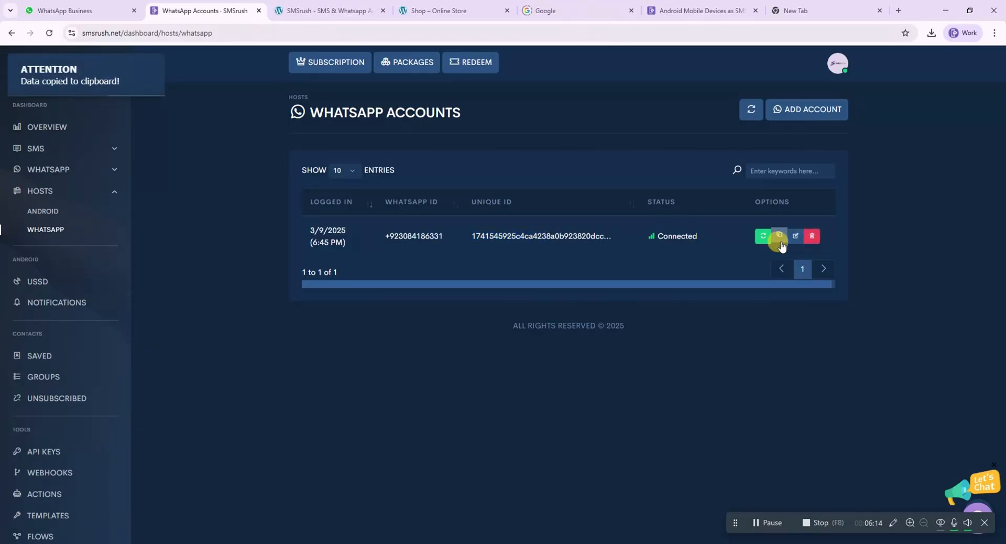
left_click(335, 10)
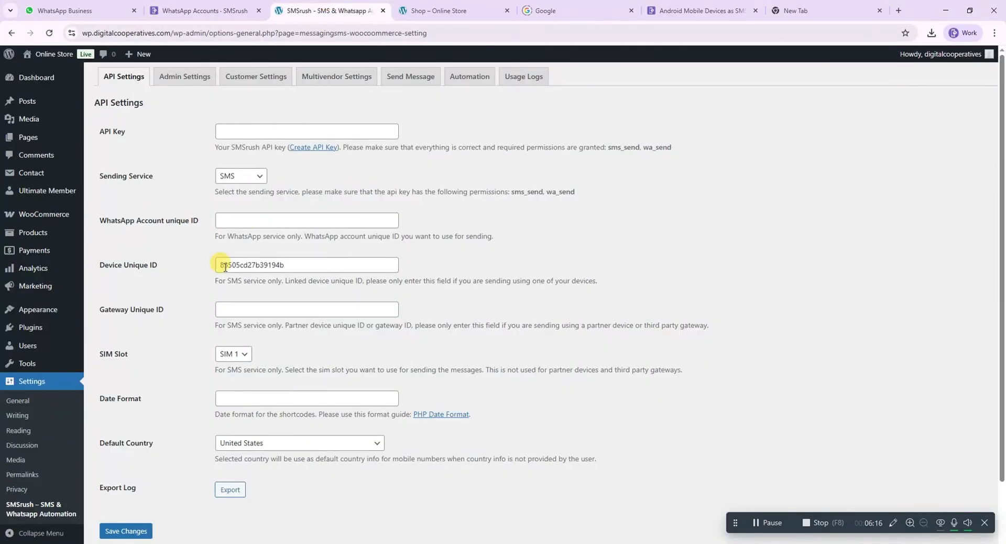
left_click(235, 220)
right_click(235, 220)
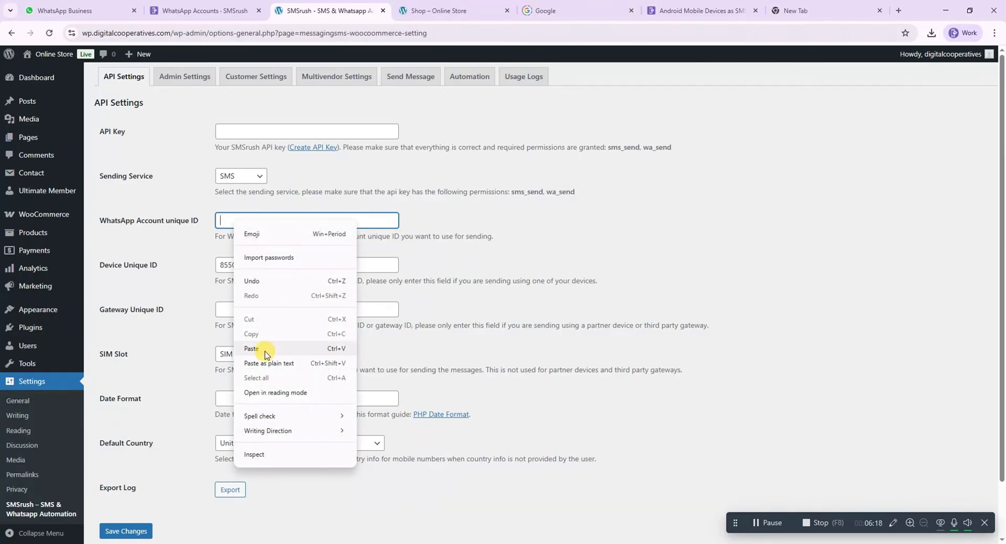
left_click(266, 350)
left_click(437, 221)
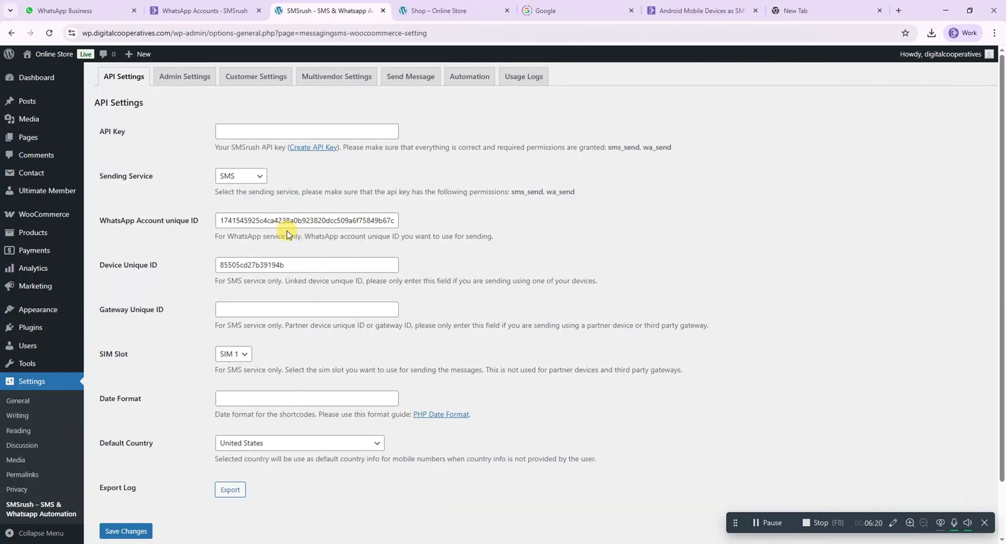
left_click(248, 175)
left_click(247, 202)
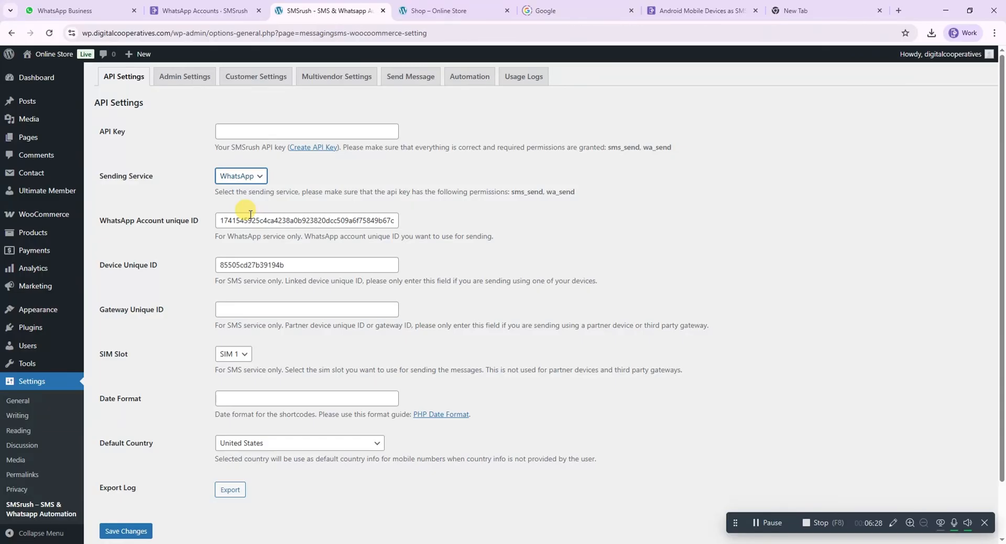
Step: Copy the WP Demo API key from SMSrush into the plugin's API Key field and keep the SIM slot at SIM 1
left_click(238, 133)
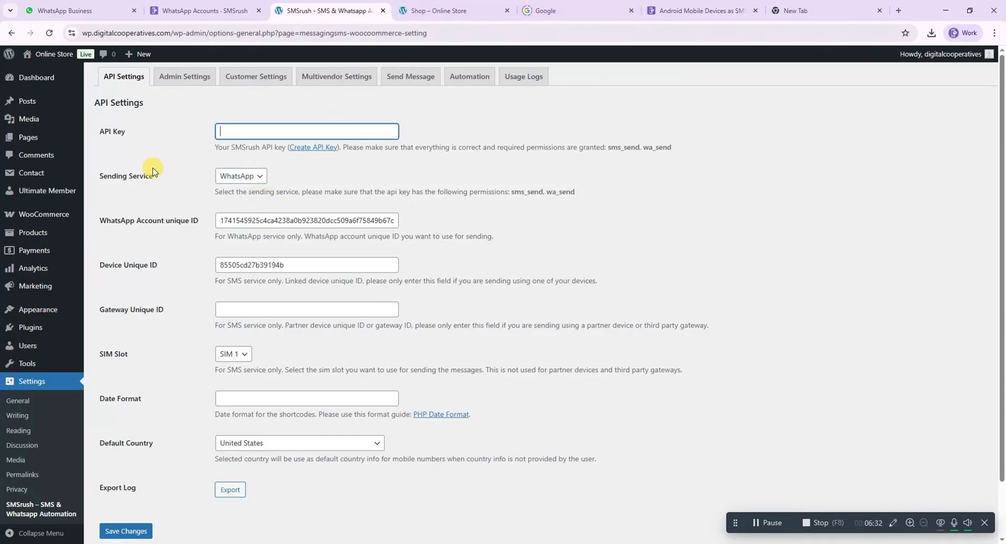
left_click(202, 10)
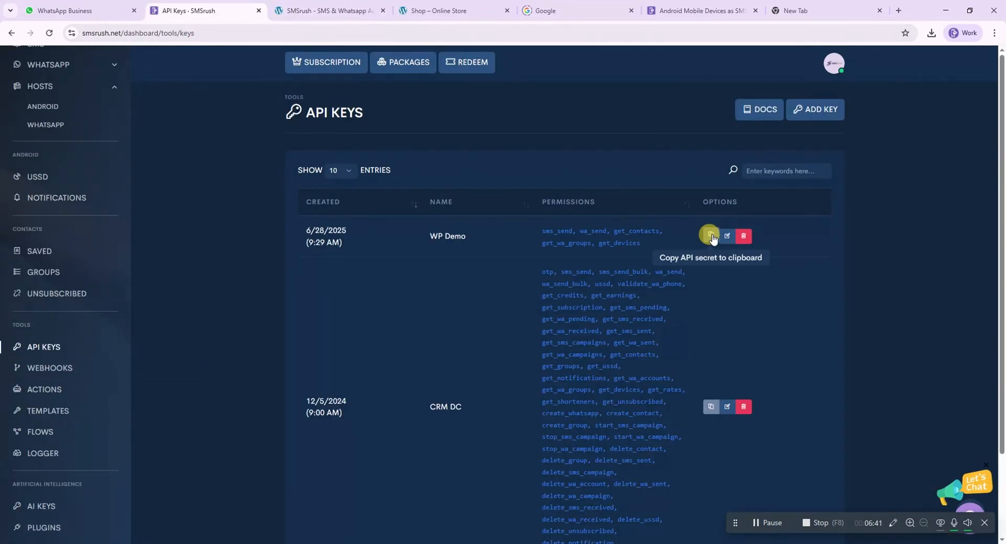
left_click(709, 235)
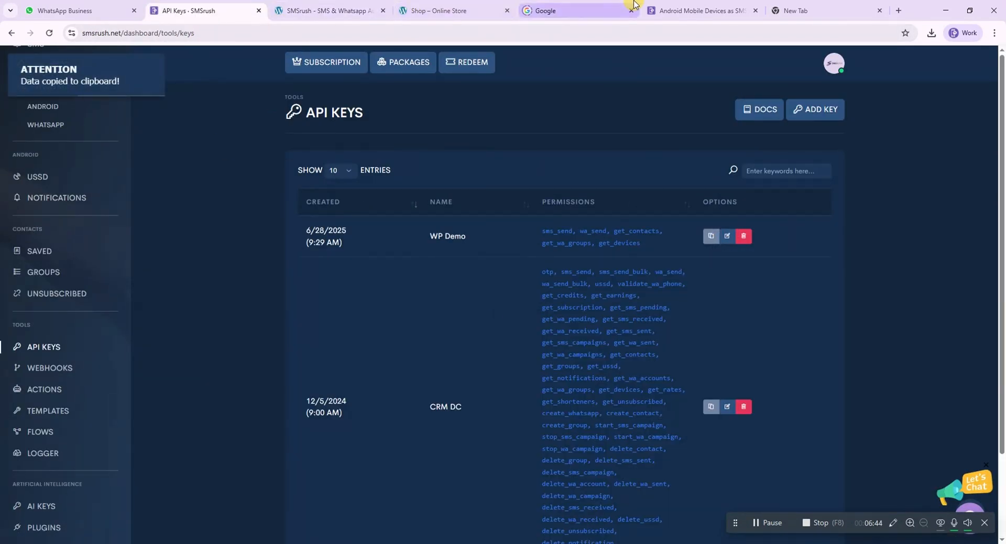
left_click(307, 10)
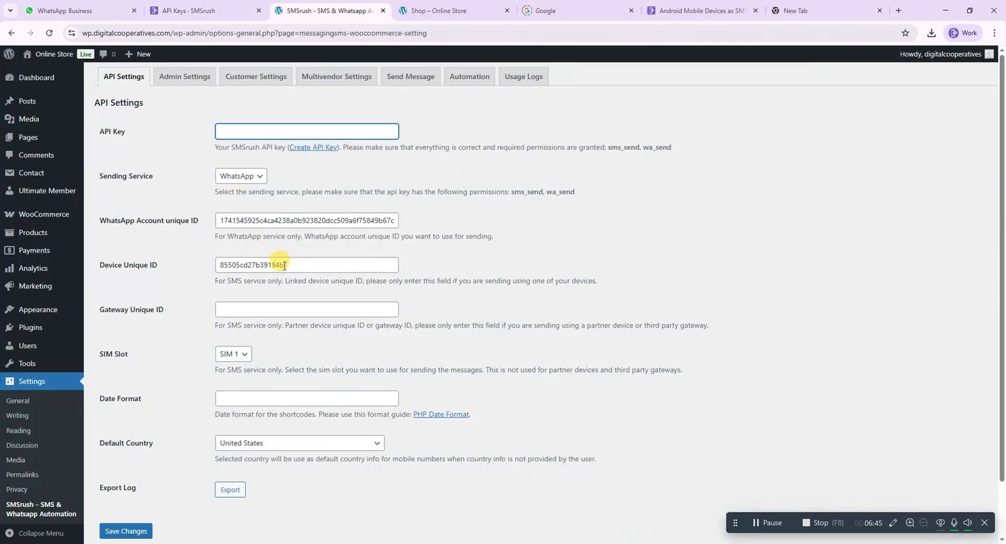
left_click(244, 128)
right_click(244, 129)
left_click(260, 253)
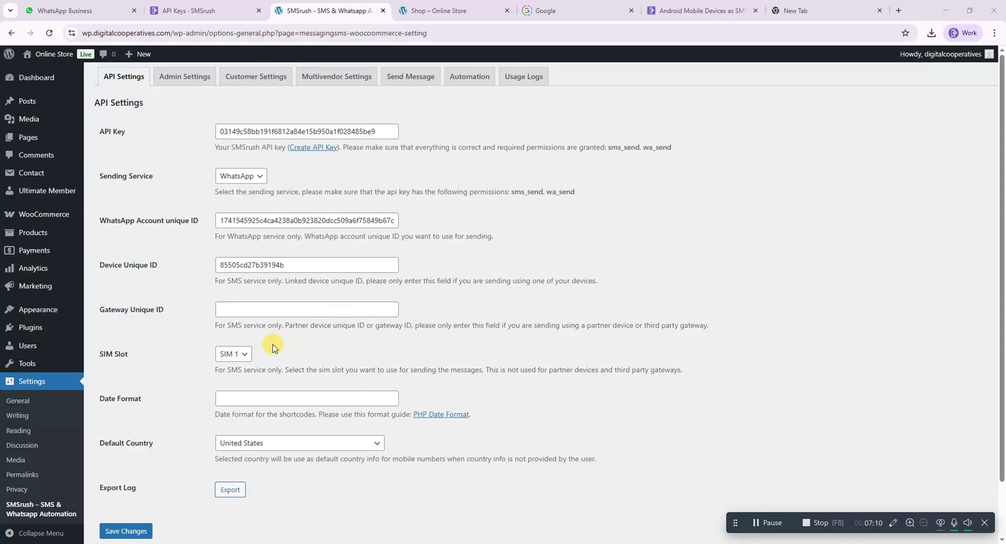
left_click(235, 355)
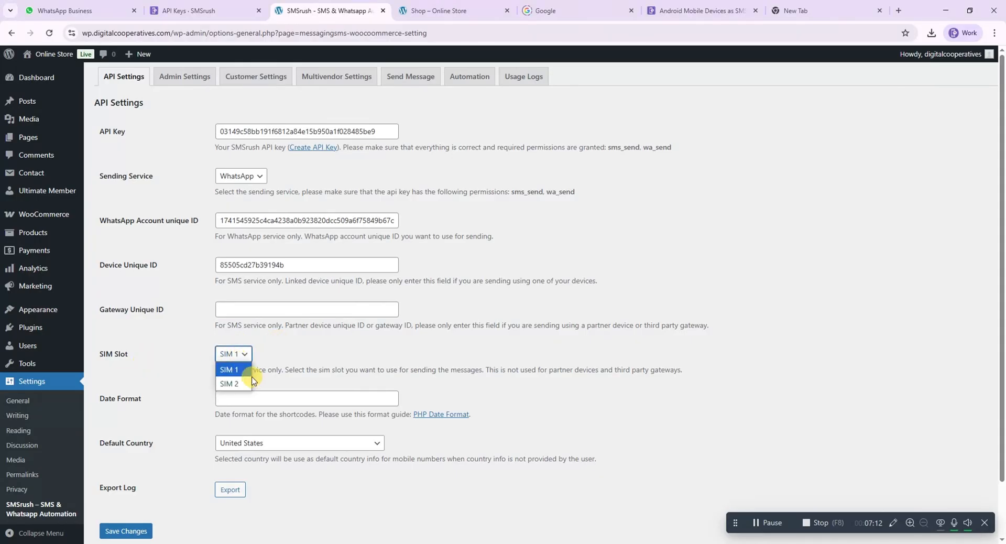
left_click(261, 347)
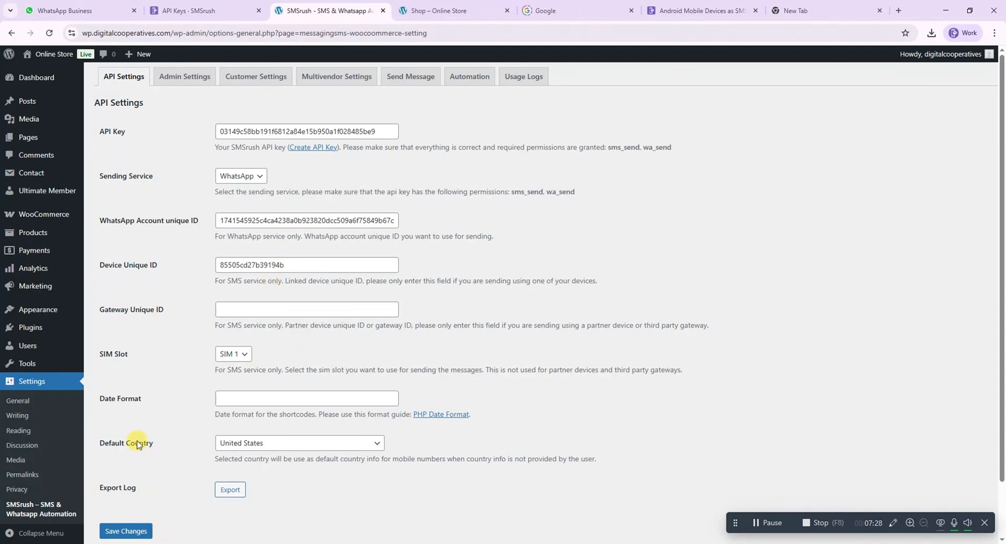
Step: Review the plugin's admin settings for order status notifications and the receiving mobile number
left_click(198, 78)
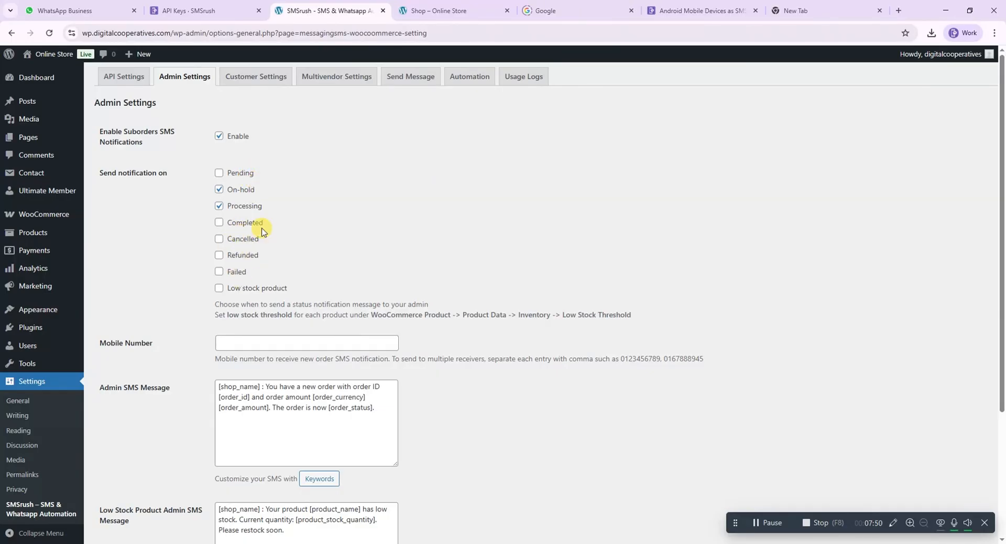
scroll(262, 226, "down", 1)
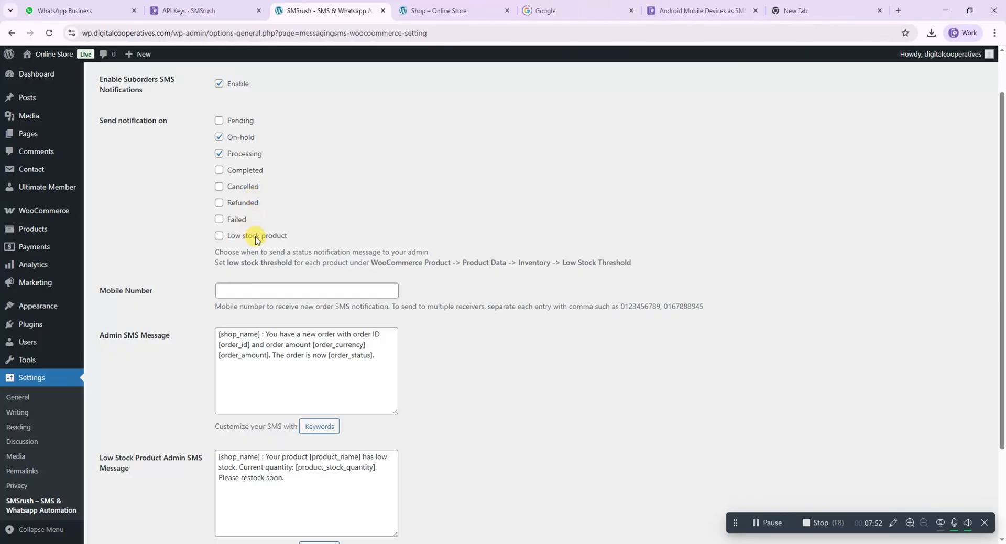
scroll(254, 231, "down", 2)
left_click(250, 186)
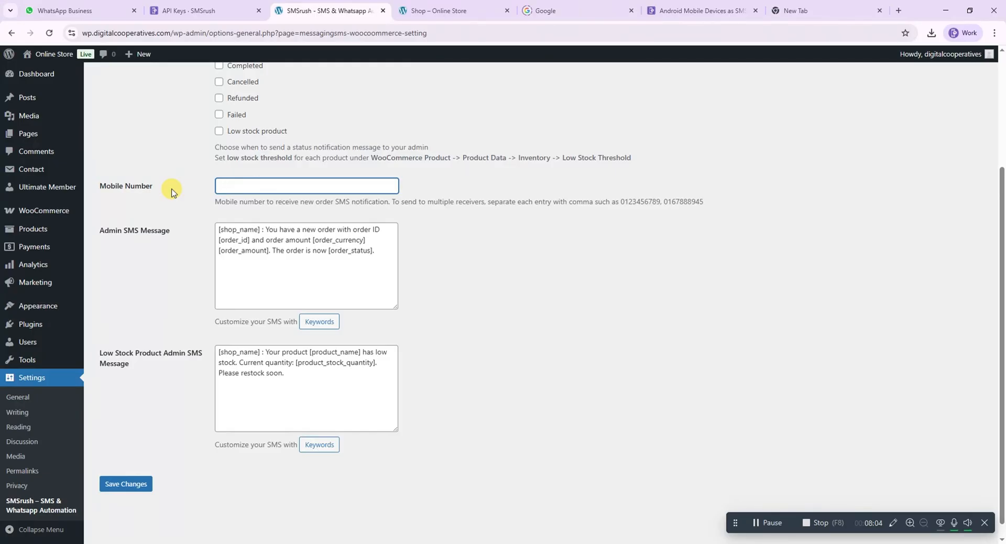
scroll(172, 192, "up", 1)
scroll(209, 240, "up", 1)
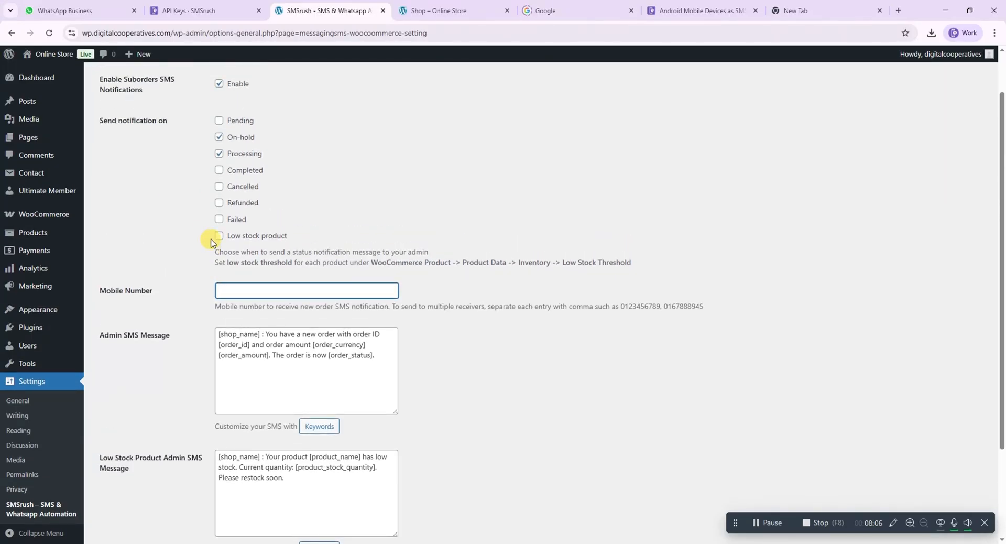
Step: Examine the admin SMS message template, its available keywords and the low stock product message template
scroll(172, 362, "down", 1)
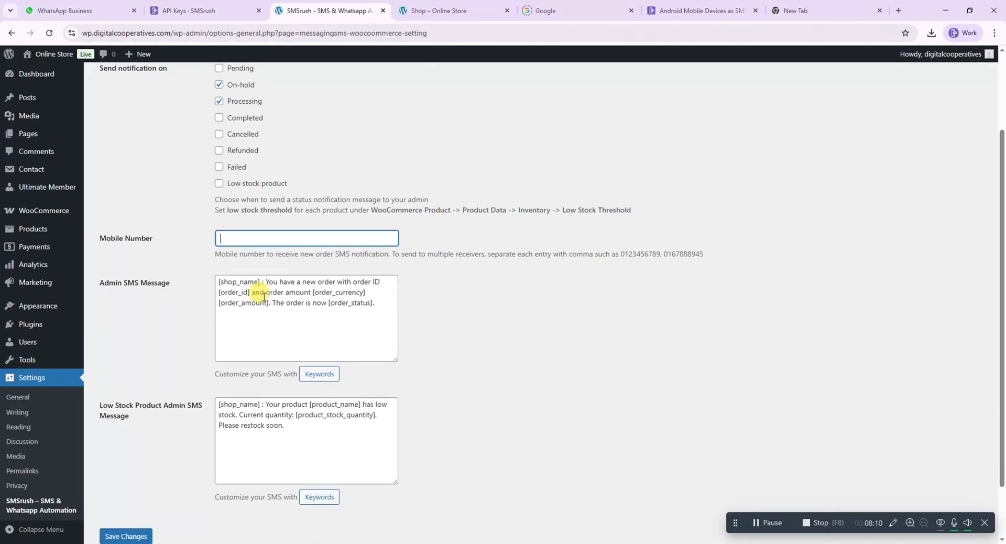
left_click_drag(219, 282, 334, 303)
left_click(461, 318)
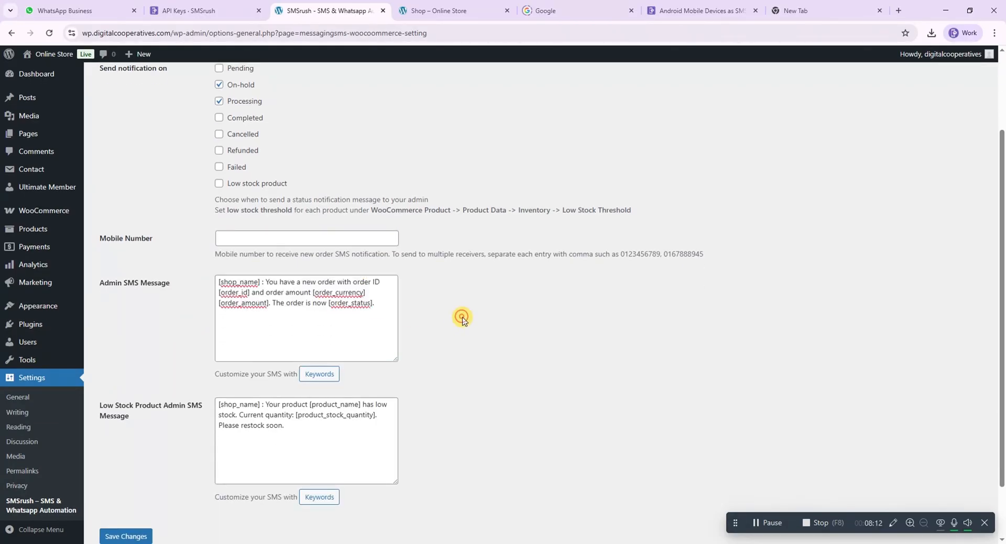
scroll(372, 331, "down", 1)
left_click(319, 321)
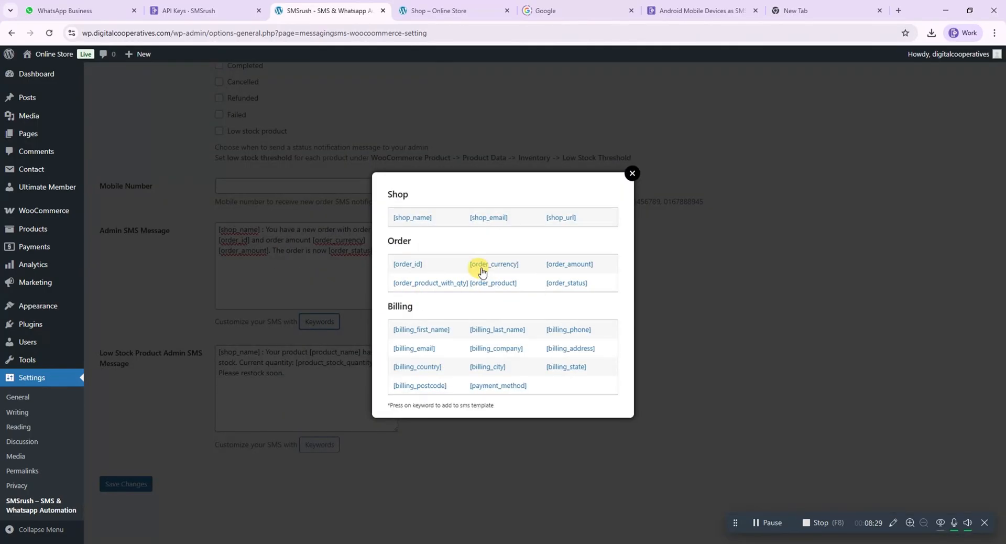
left_click(632, 173)
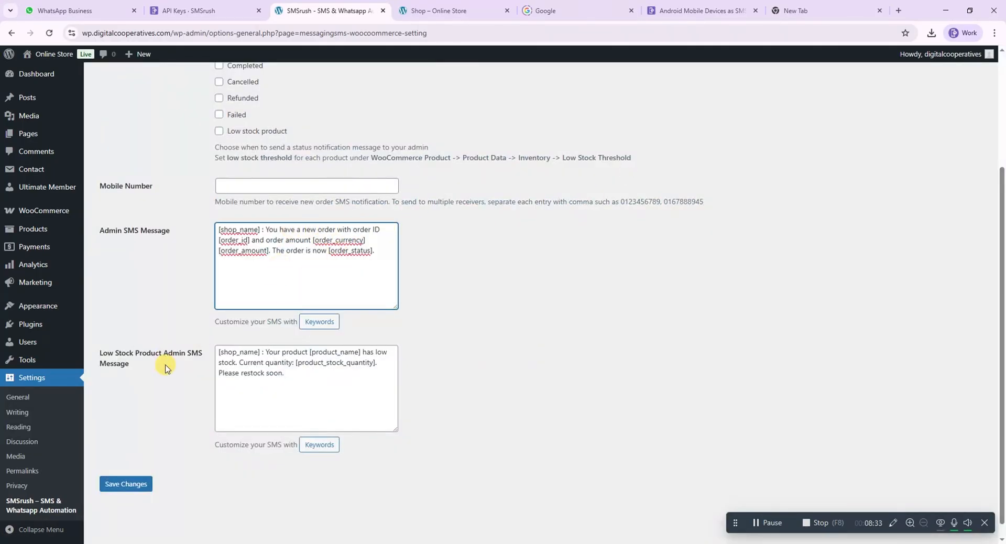
scroll(165, 368, "down", 1)
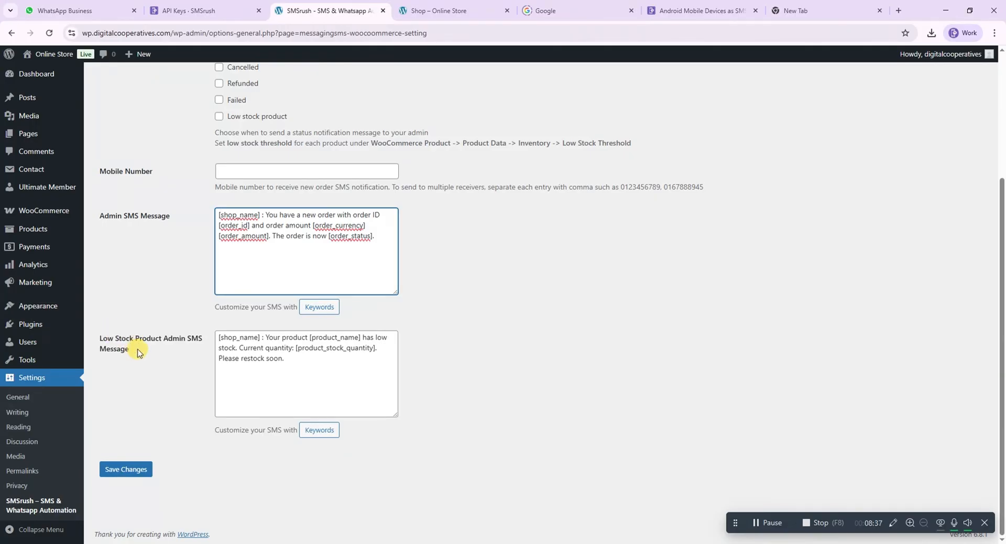
scroll(251, 409, "up", 3)
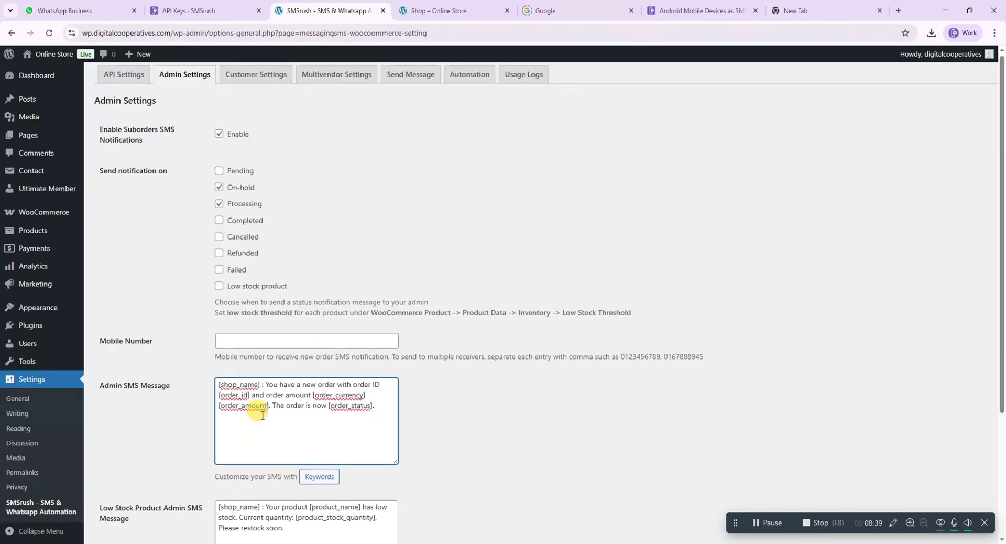
scroll(309, 403, "down", 3)
scroll(301, 384, "up", 3)
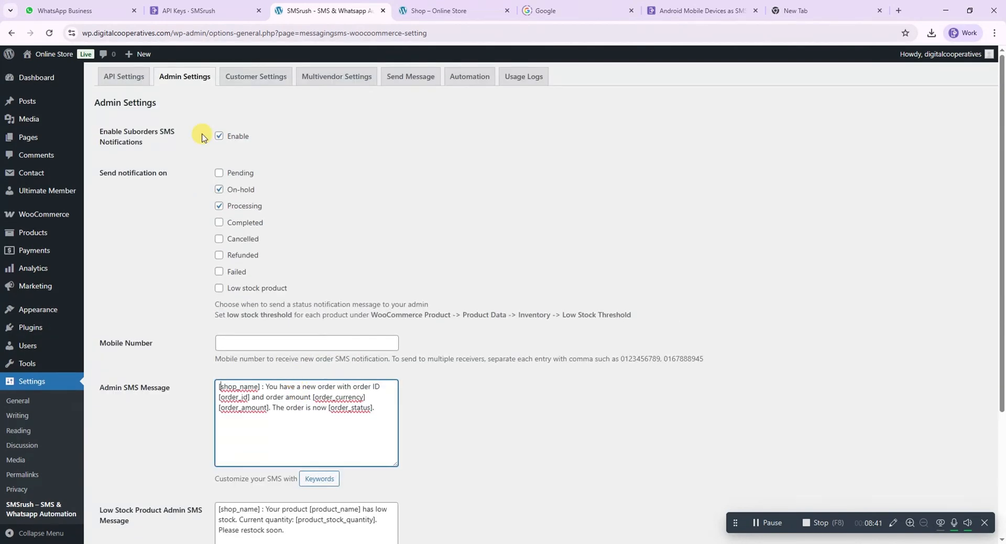
Step: Review the plugin's customer settings for order status notifications and the default customer SMS message template with its order status keyword
left_click(248, 77)
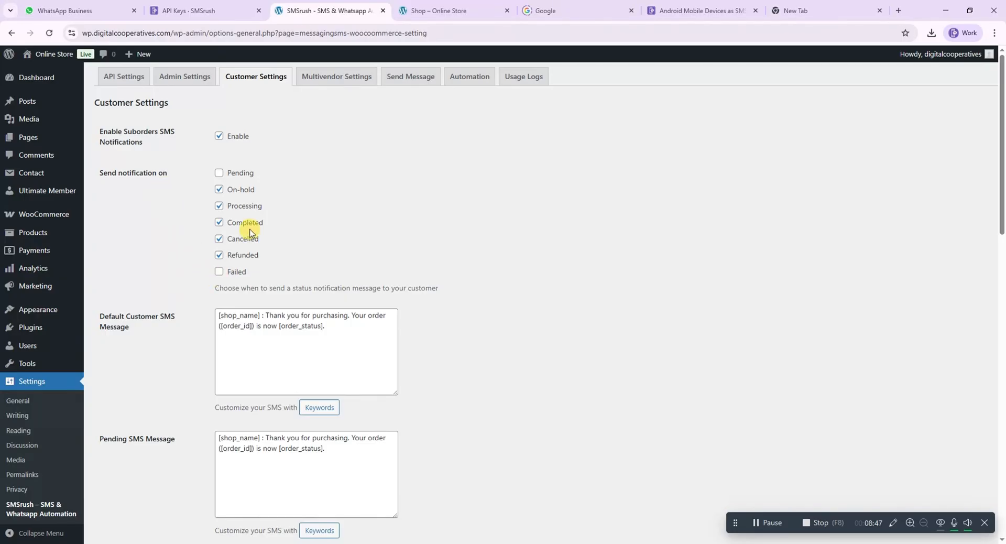
scroll(246, 229, "down", 2)
scroll(249, 232, "up", 1)
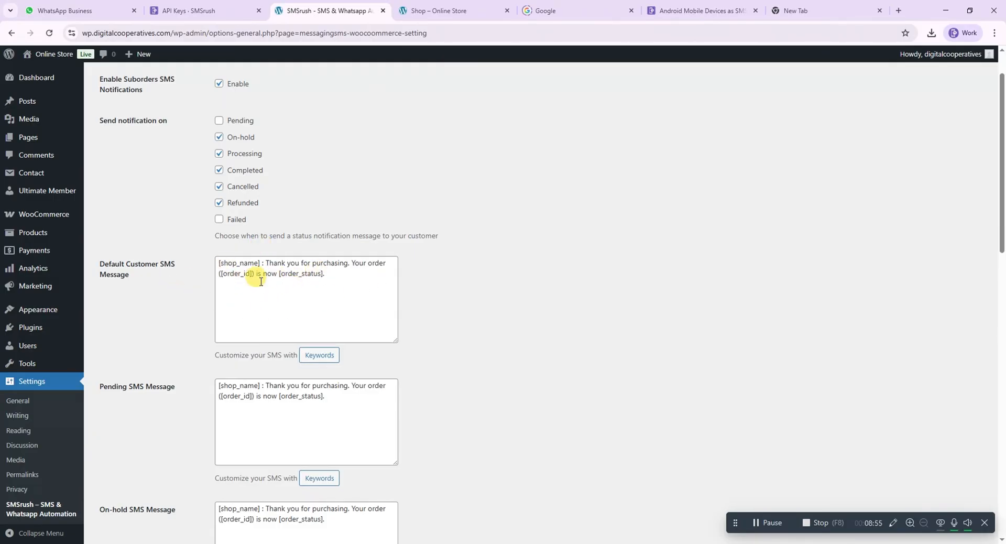
left_click_drag(278, 271, 348, 283)
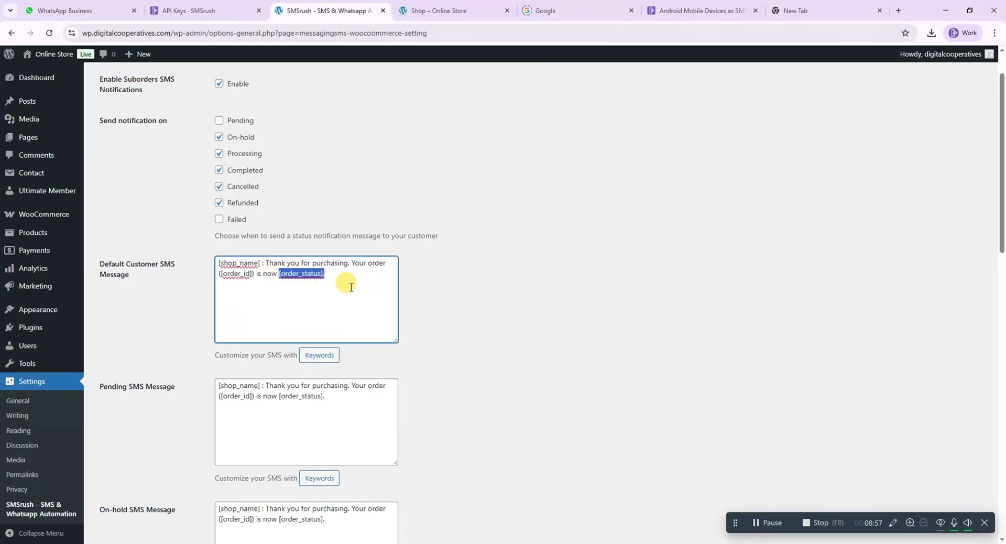
scroll(212, 338, "down", 2)
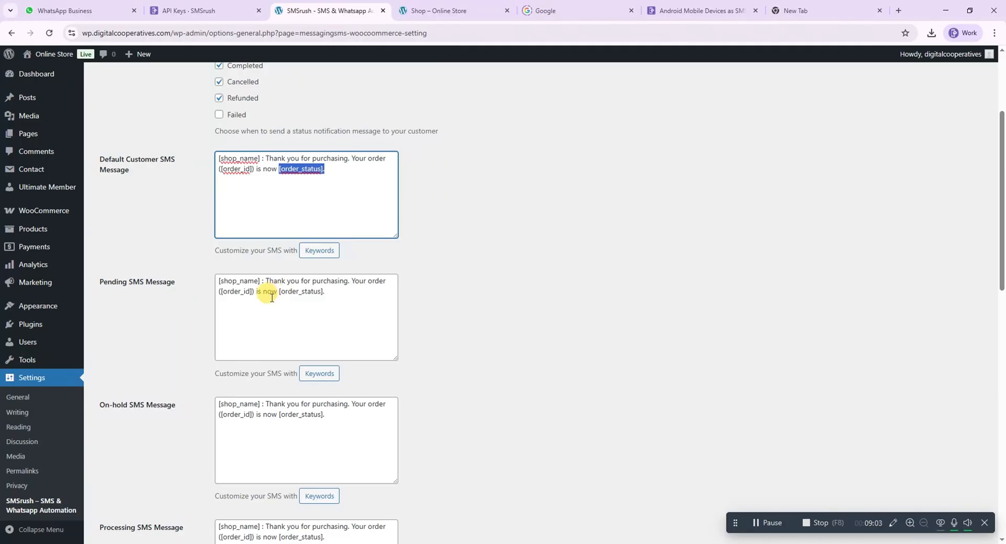
Step: Examine the customer SMS message templates for each order status, from pending through failed
left_click(272, 298)
scroll(285, 316, "down", 1)
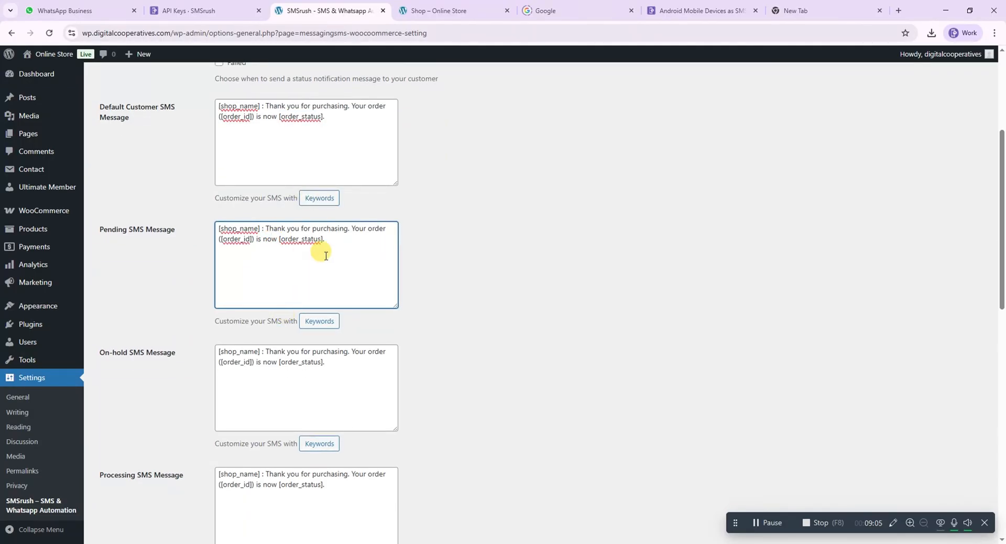
scroll(326, 256, "down", 4)
scroll(293, 308, "down", 8)
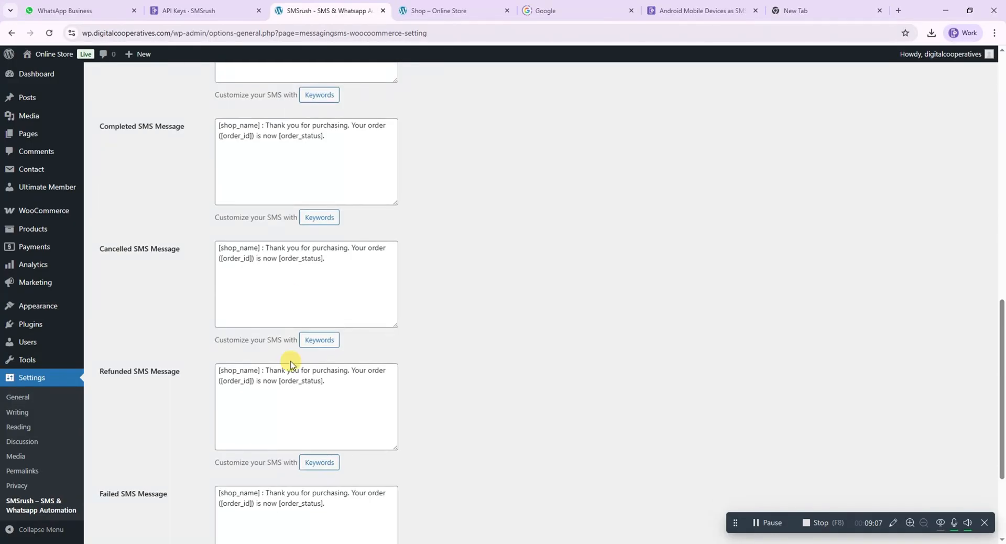
scroll(281, 367, "up", 7)
scroll(281, 373, "up", 8)
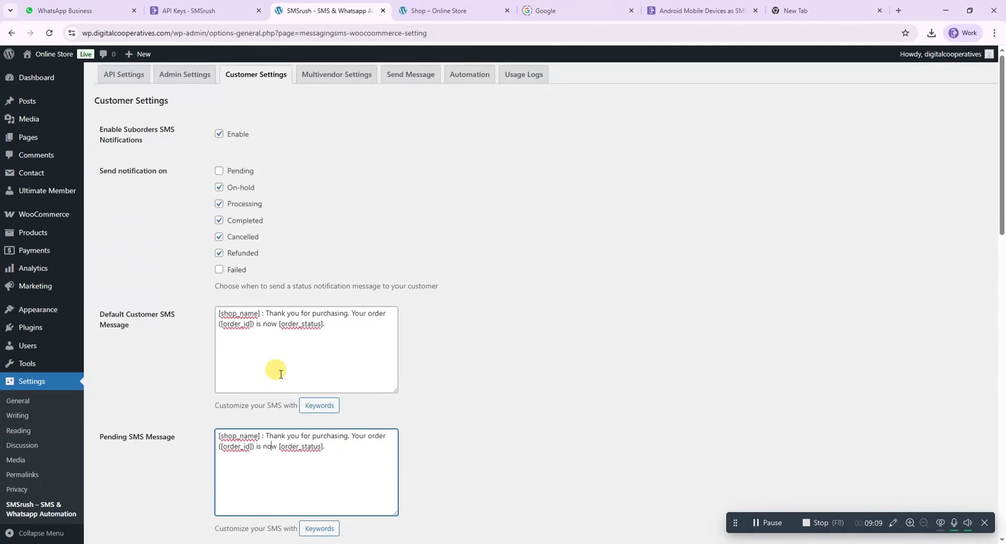
scroll(272, 370, "down", 10)
scroll(130, 503, "down", 3)
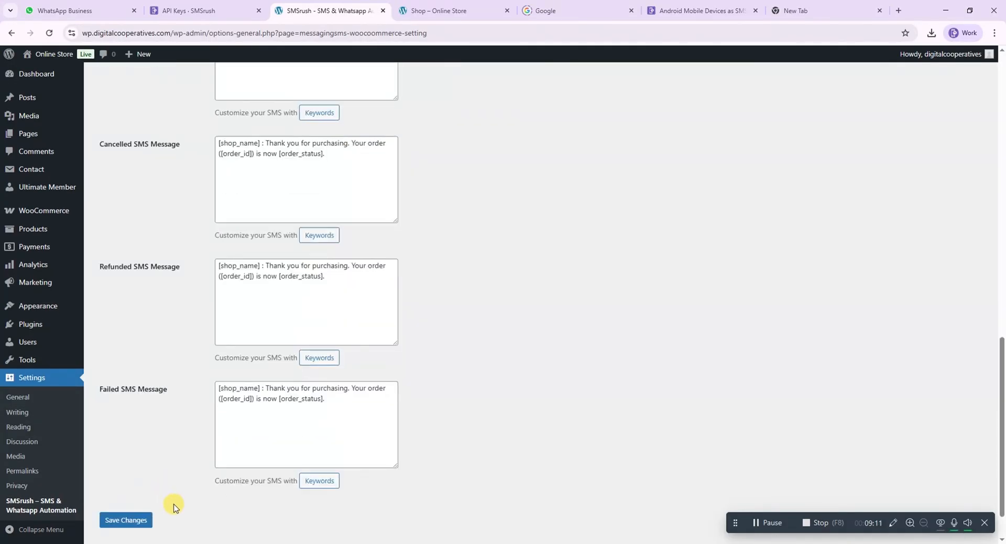
scroll(184, 449, "up", 10)
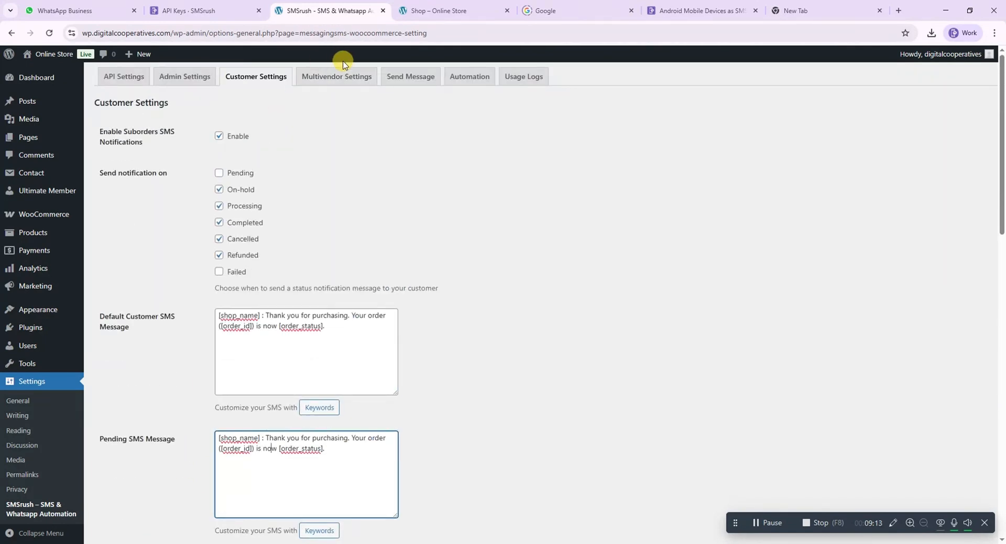
Step: Review the multivendor notification settings, including the supported third-party plugins and the vendor SMS message, keeping Auto Detect as the plugin
left_click(337, 83)
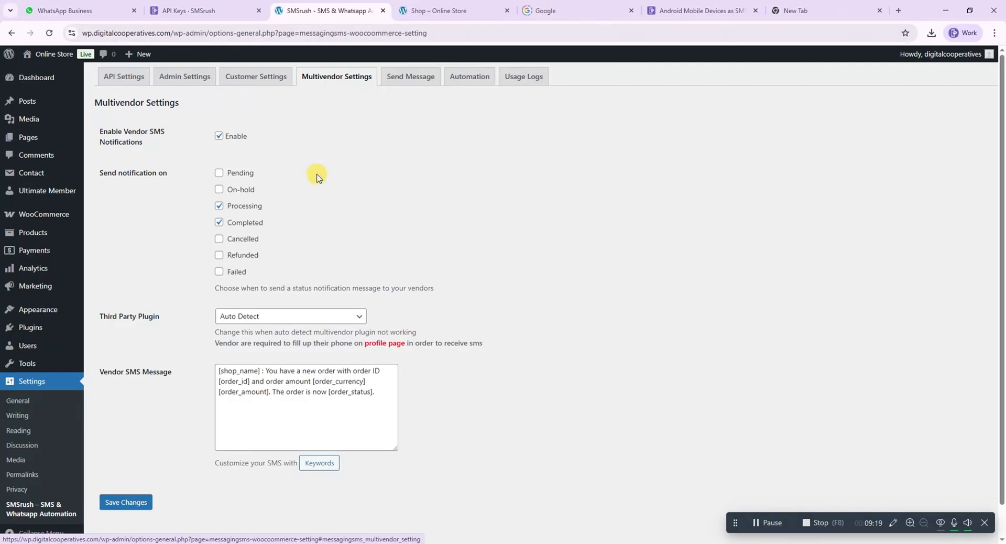
scroll(328, 173, "down", 1)
left_click(360, 279)
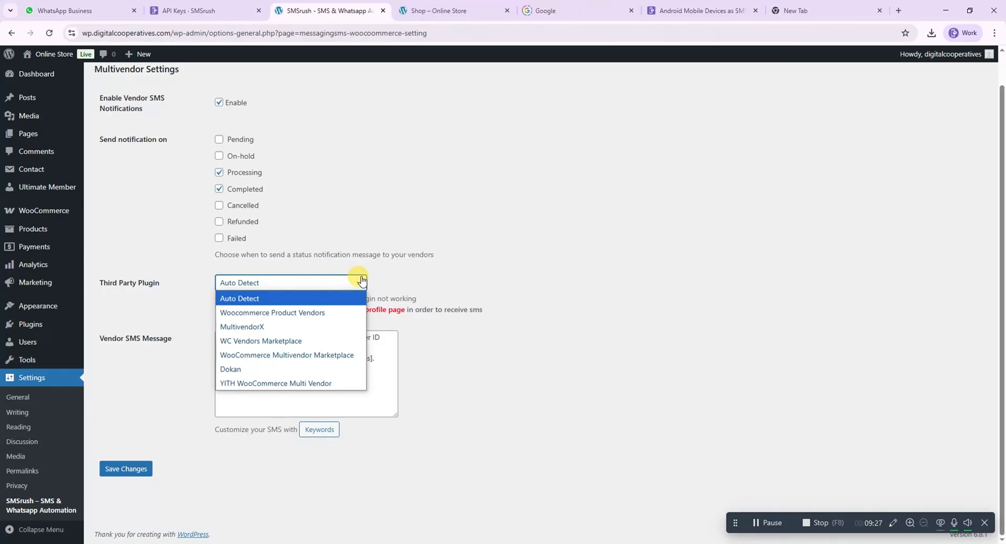
left_click(314, 237)
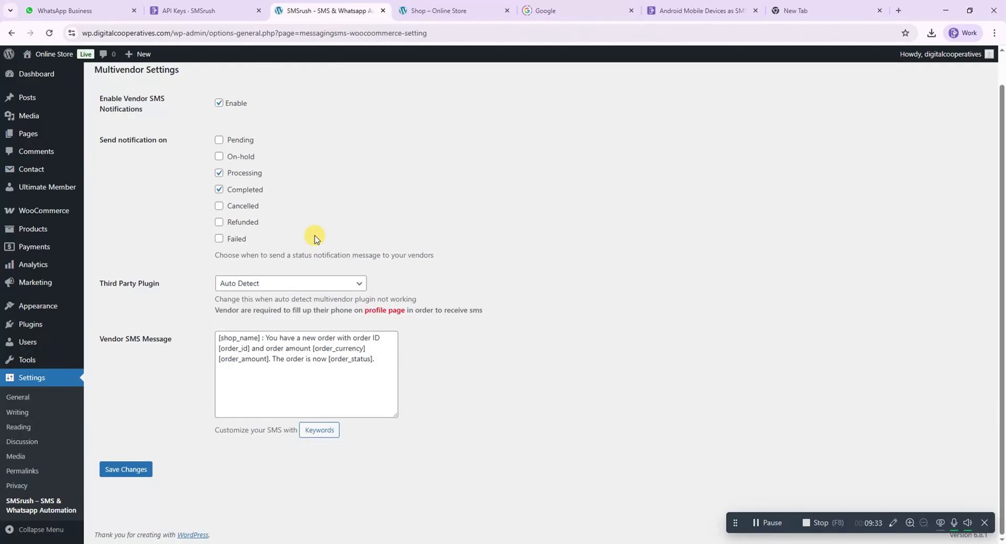
scroll(314, 236, "up", 1)
left_click(409, 77)
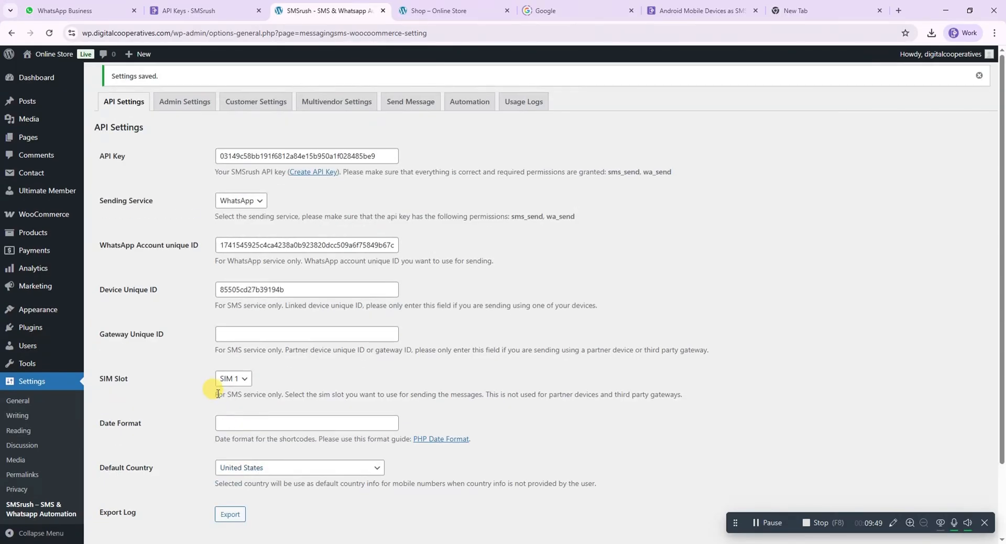
Step: Switch to the online store's shop page, add the Hat to the cart and proceed to checkout
left_click(428, 10)
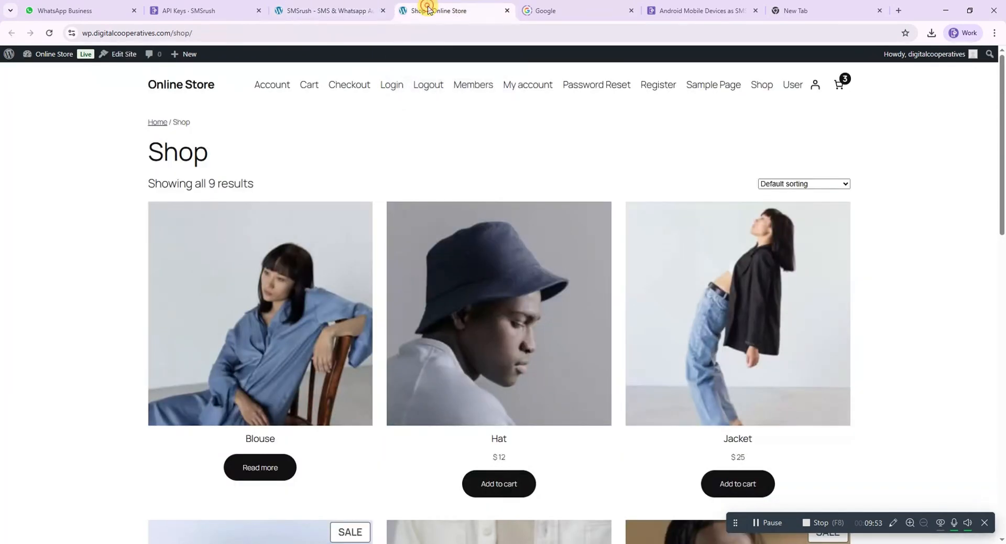
scroll(377, 258, "down", 2)
scroll(445, 264, "up", 2)
scroll(487, 271, "down", 4)
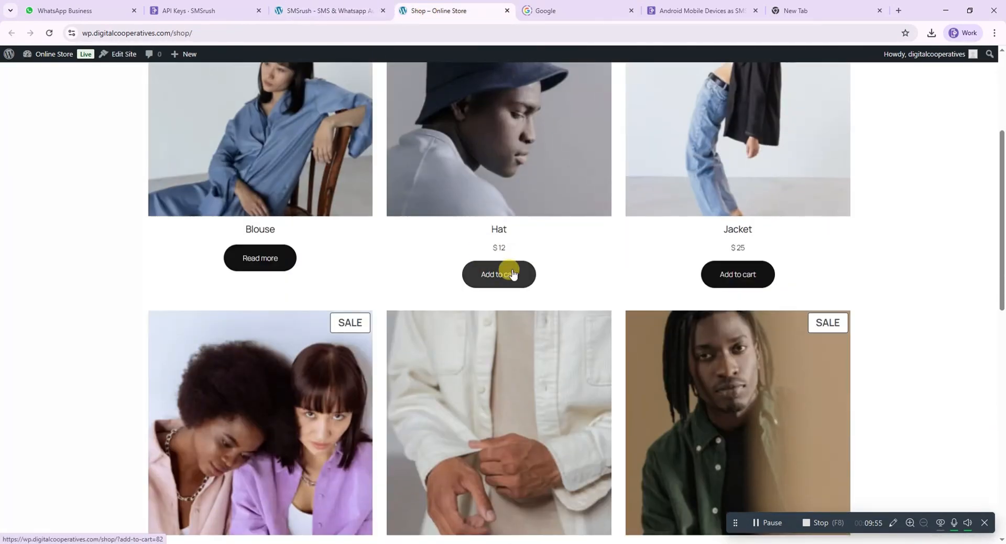
left_click(494, 291)
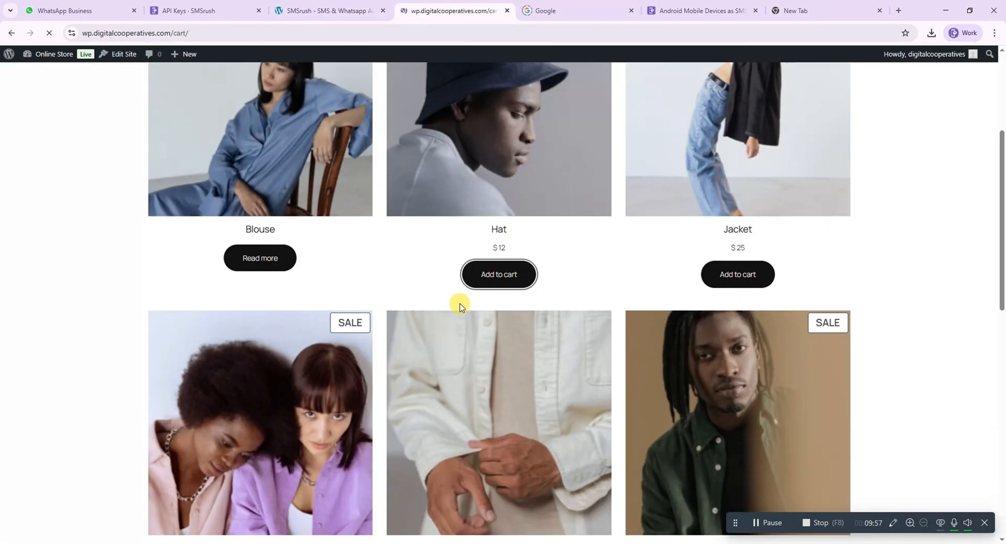
scroll(440, 263, "down", 4)
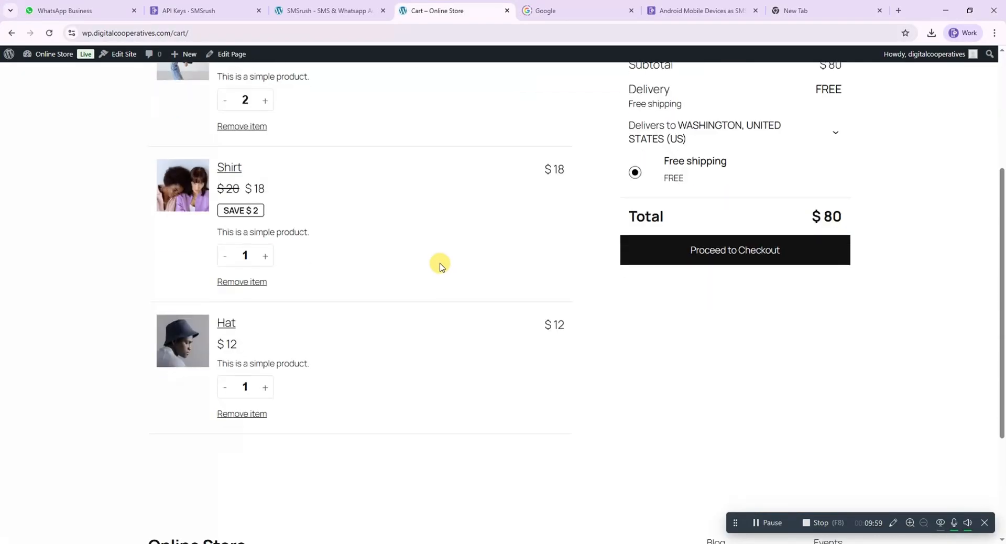
left_click(647, 260)
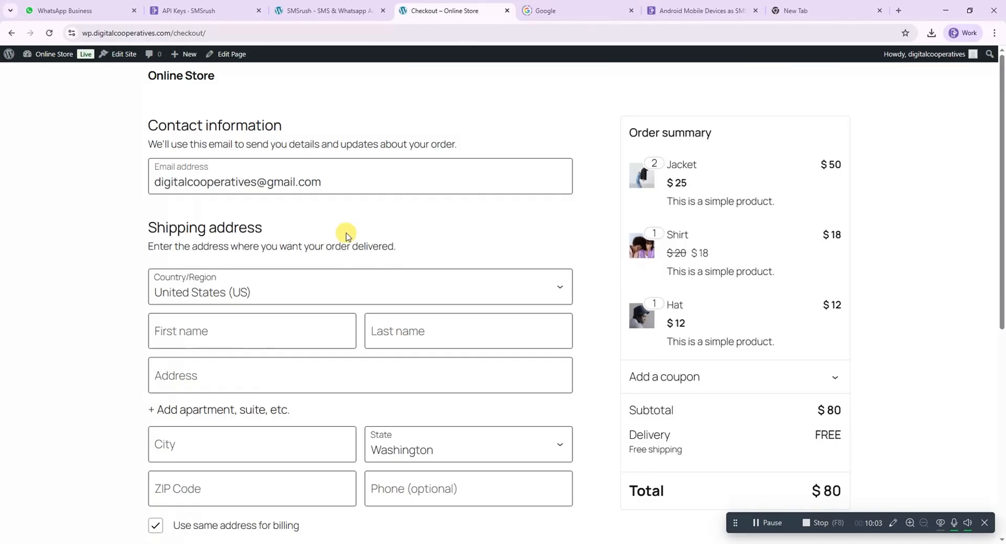
Step: Check the checkout form's contact, shipping address, phone number, shipping and payment details
scroll(367, 249, "down", 1)
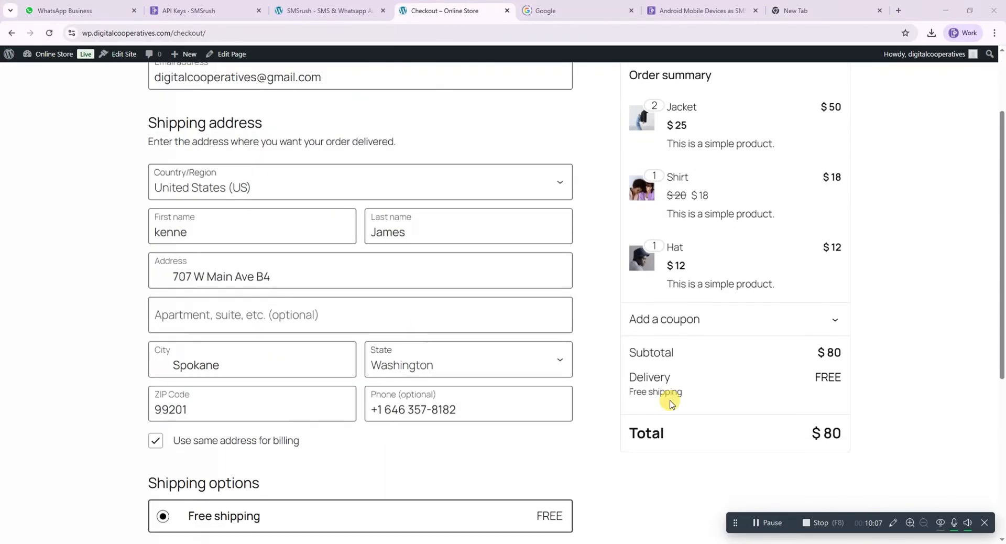
scroll(482, 359, "up", 2)
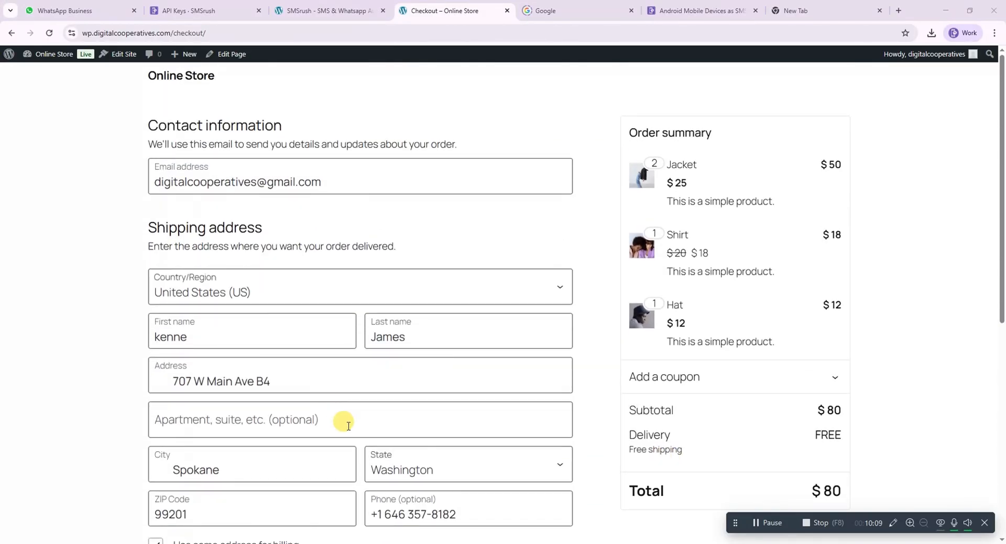
scroll(304, 361, "down", 1)
scroll(271, 397, "down", 1)
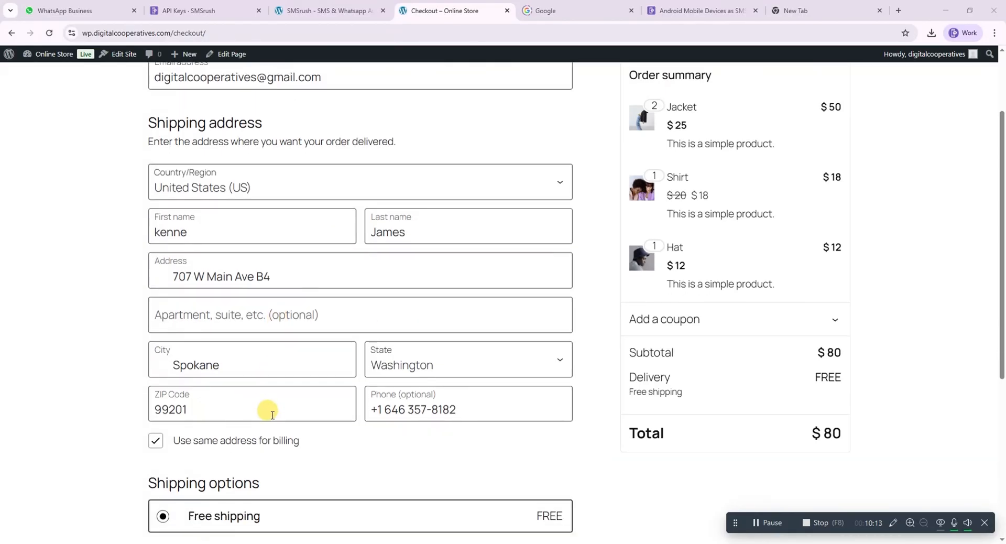
scroll(262, 411, "down", 1)
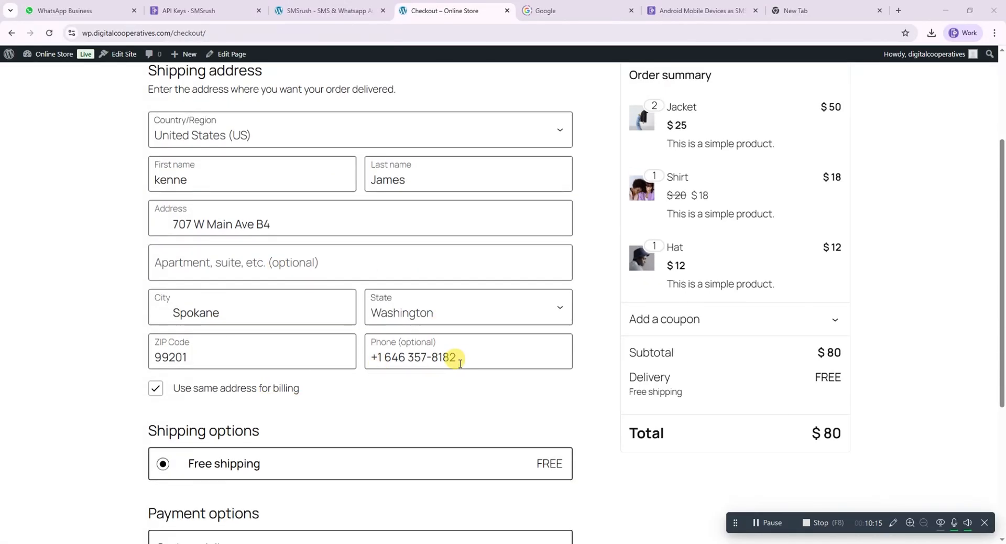
scroll(456, 361, "down", 1)
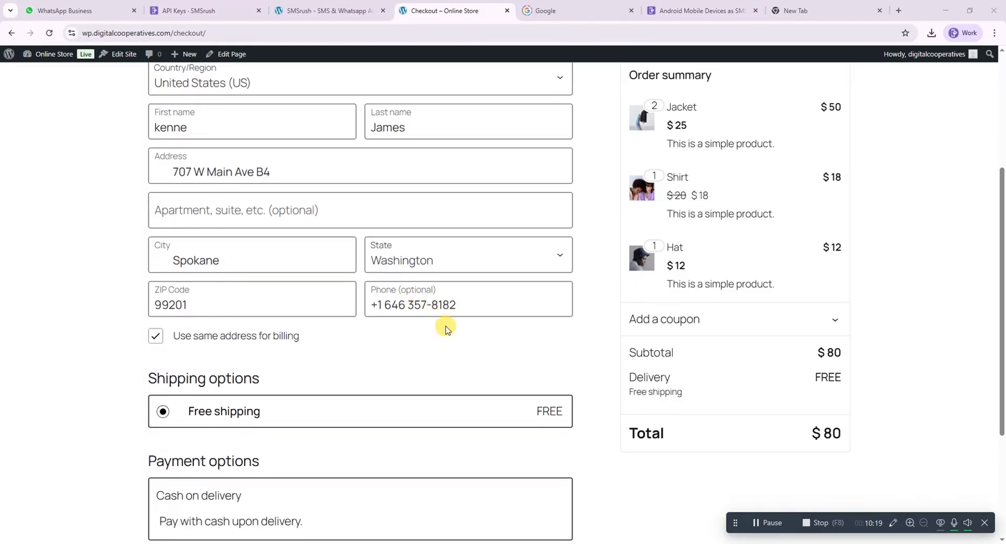
scroll(446, 329, "down", 1)
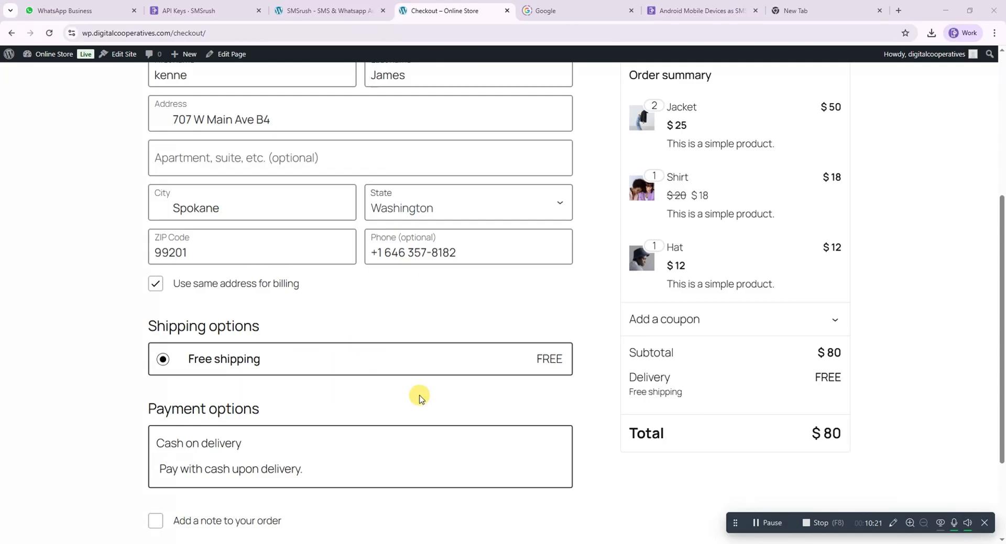
scroll(417, 396, "up", 1)
scroll(419, 398, "down", 2)
scroll(418, 398, "down", 2)
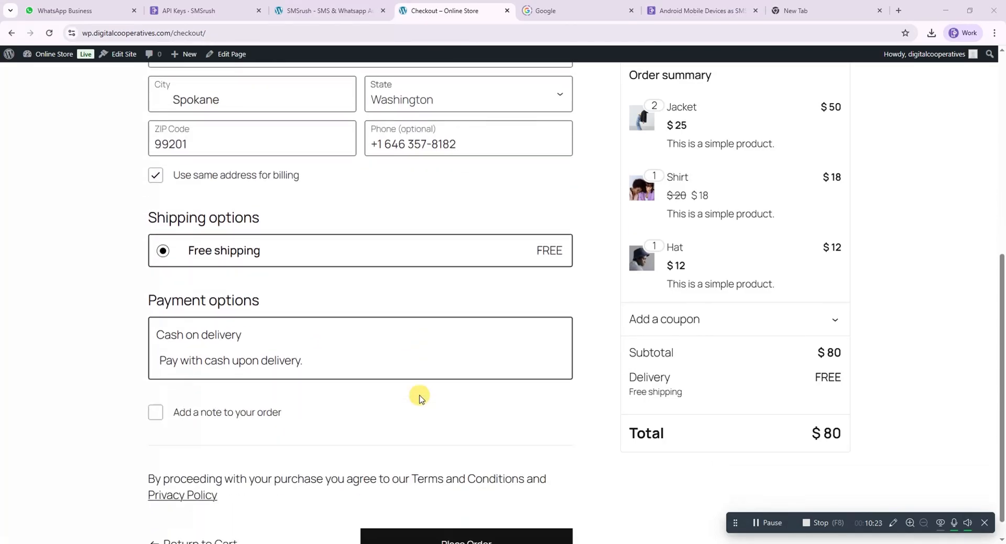
scroll(419, 398, "up", 8)
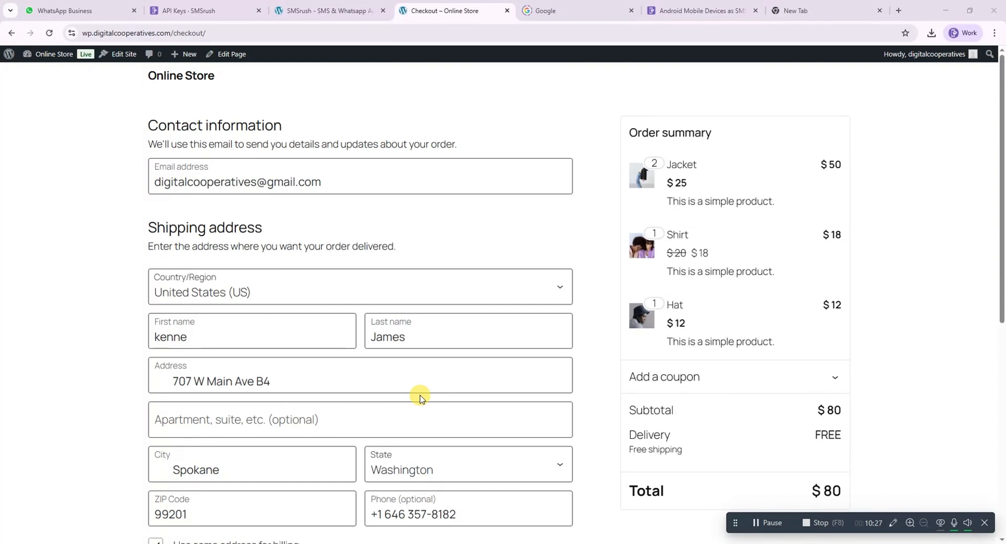
scroll(418, 397, "down", 1)
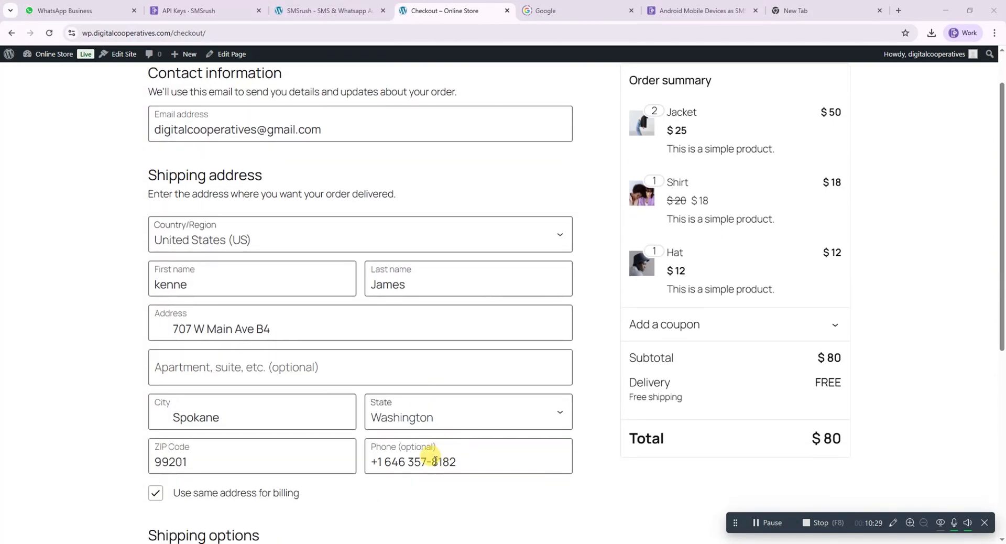
triple_click(434, 460)
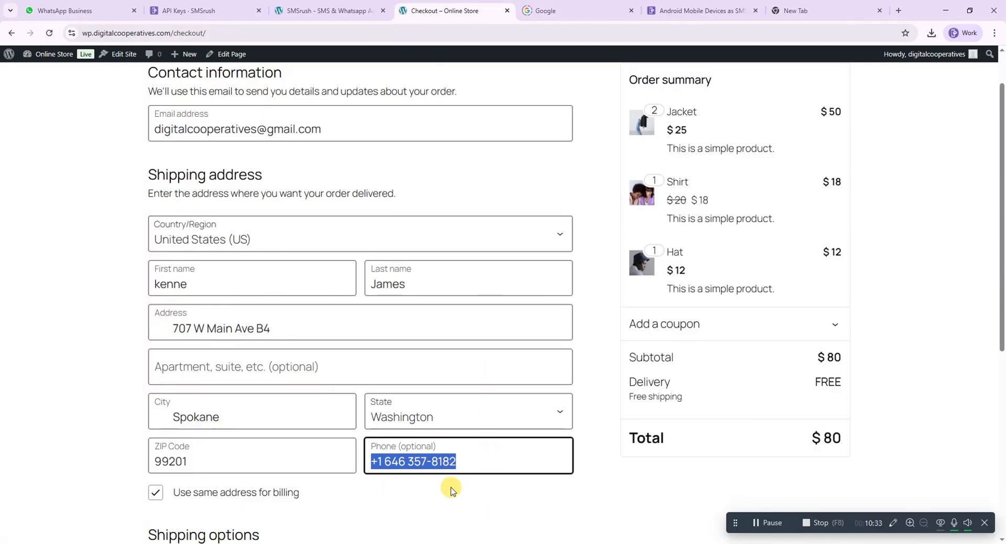
Step: Place the order with free shipping and cash on delivery, and decline saving the address in the browser
scroll(448, 484, "down", 2)
scroll(437, 423, "down", 3)
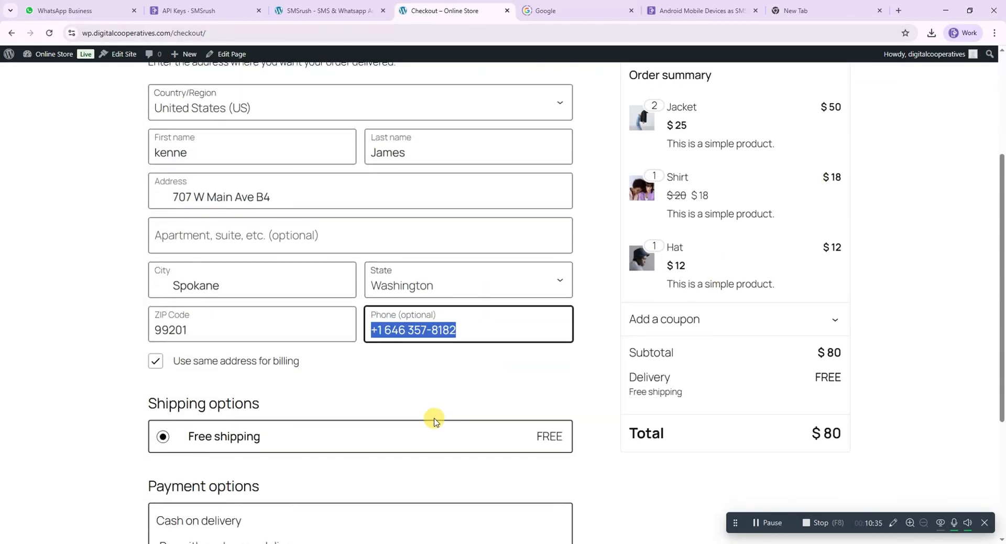
scroll(433, 420, "down", 2)
left_click(461, 518)
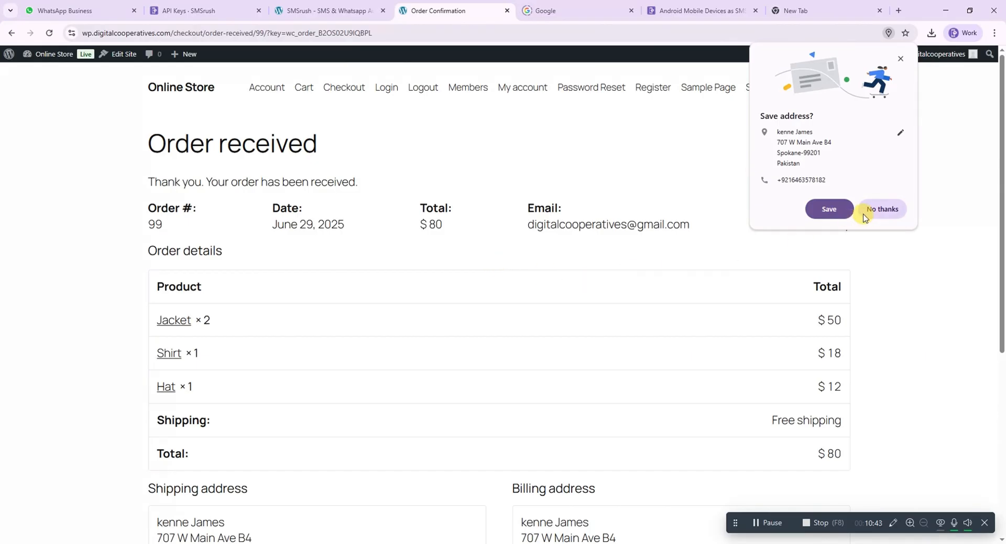
left_click(886, 209)
Step: Review the order confirmation details and switch to WhatsApp to read the order status message sent to the customer
scroll(488, 327, "down", 3)
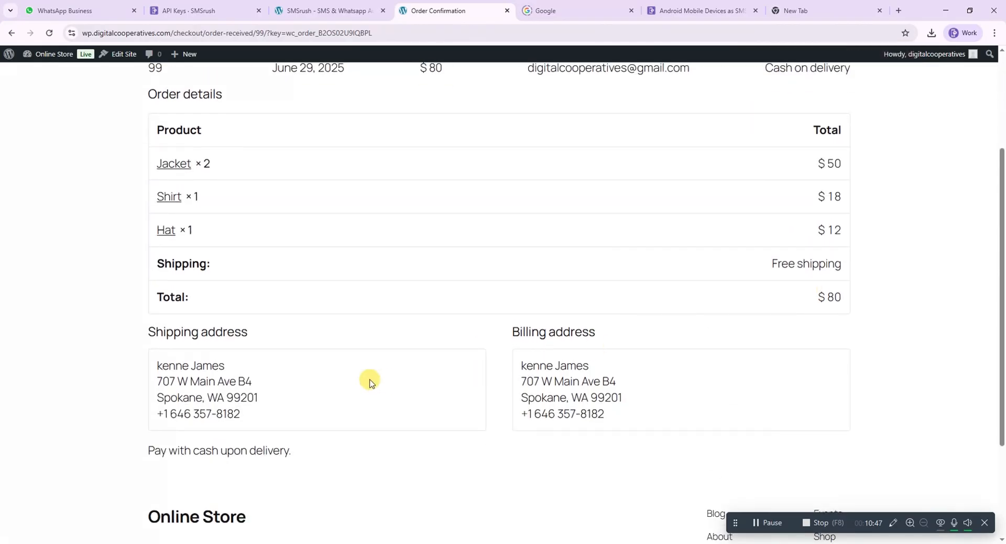
scroll(370, 383, "up", 3)
scroll(370, 382, "down", 6)
scroll(370, 382, "up", 6)
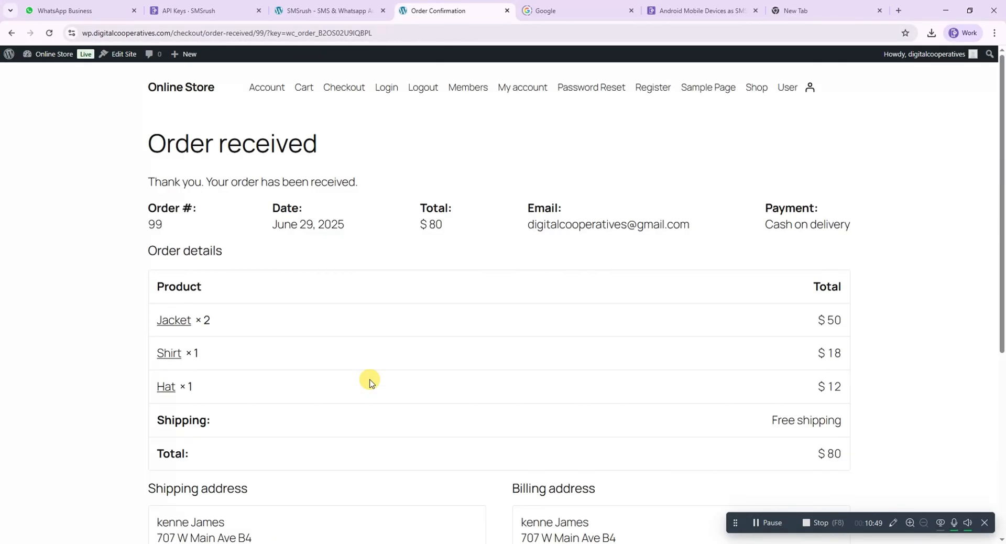
left_click(103, 4)
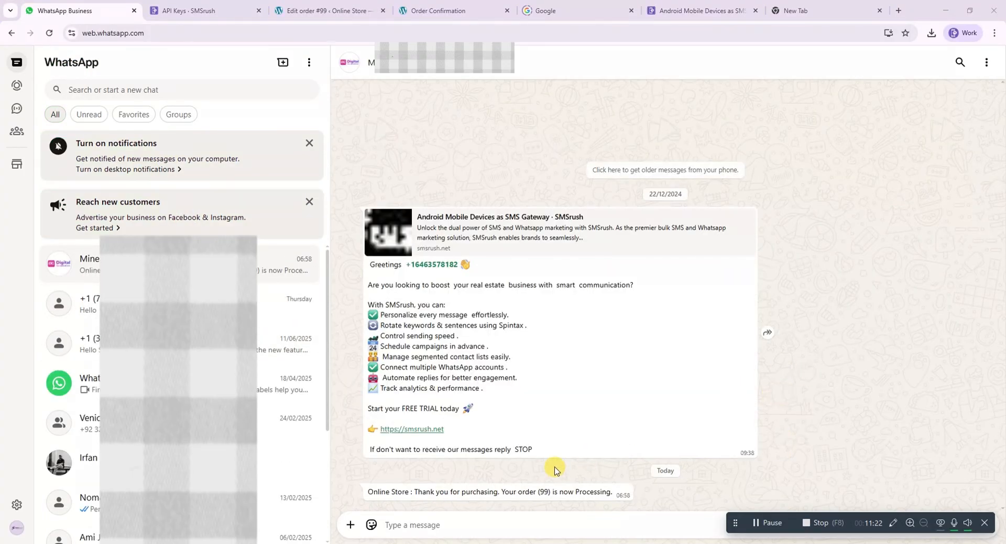
left_click_drag(367, 491, 611, 491)
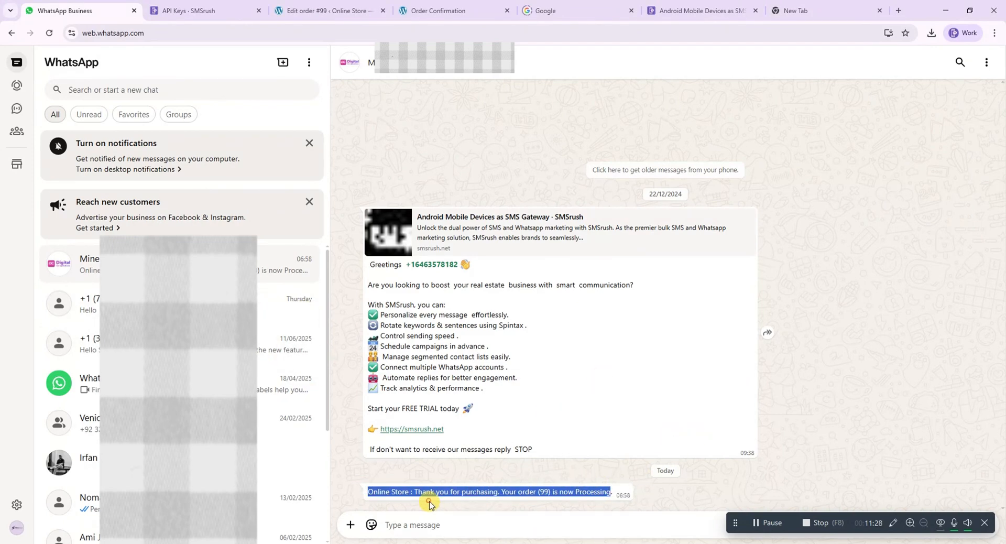
left_click(411, 498)
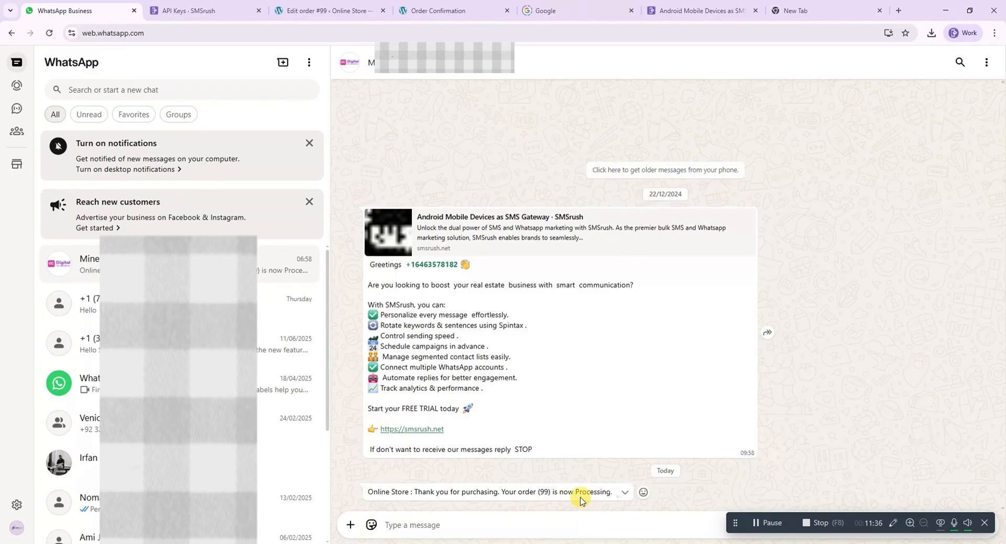
Step: Switch to the WooCommerce order's edit page, set the order status to Pending payment and update the order
left_click(302, 6)
scroll(560, 317, "down", 5)
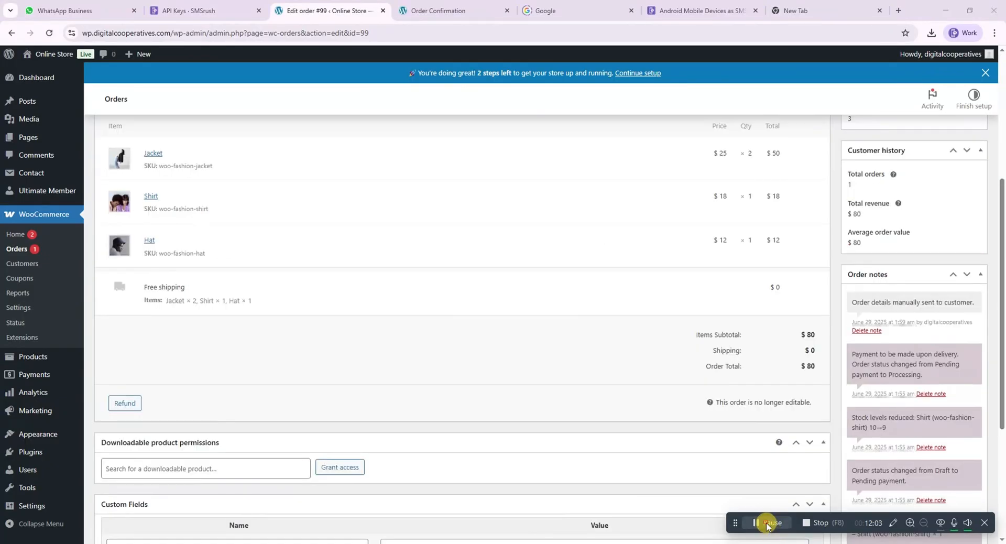
scroll(387, 330, "up", 5)
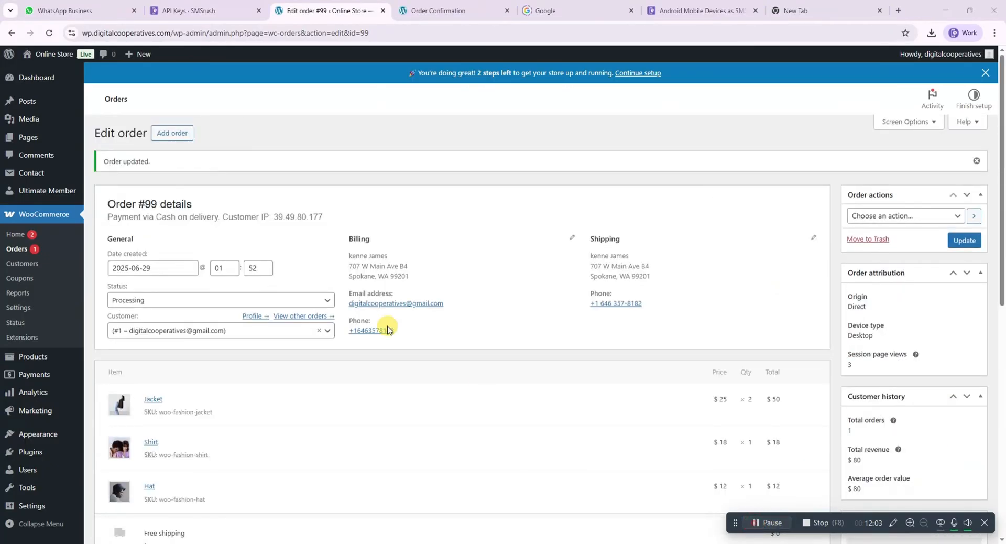
left_click(220, 303)
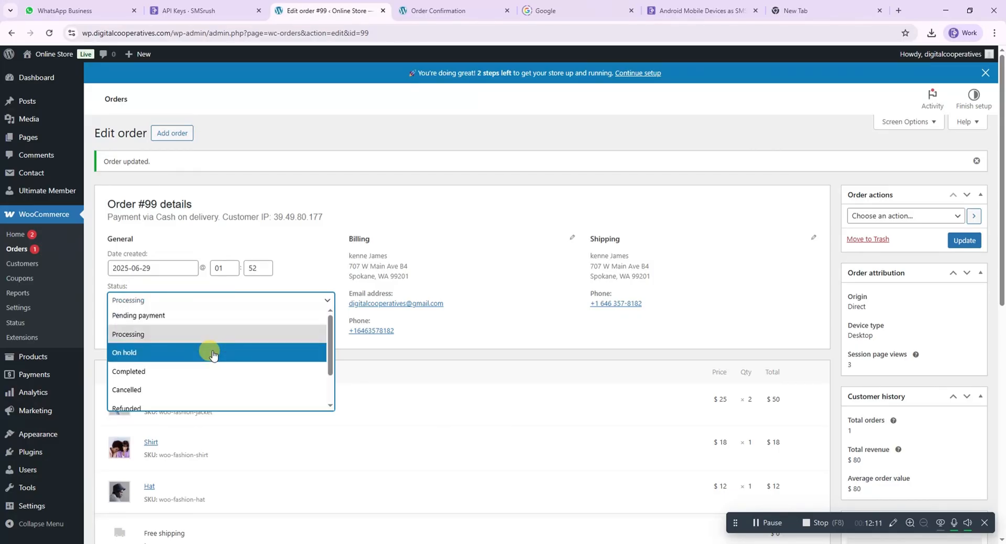
left_click(183, 317)
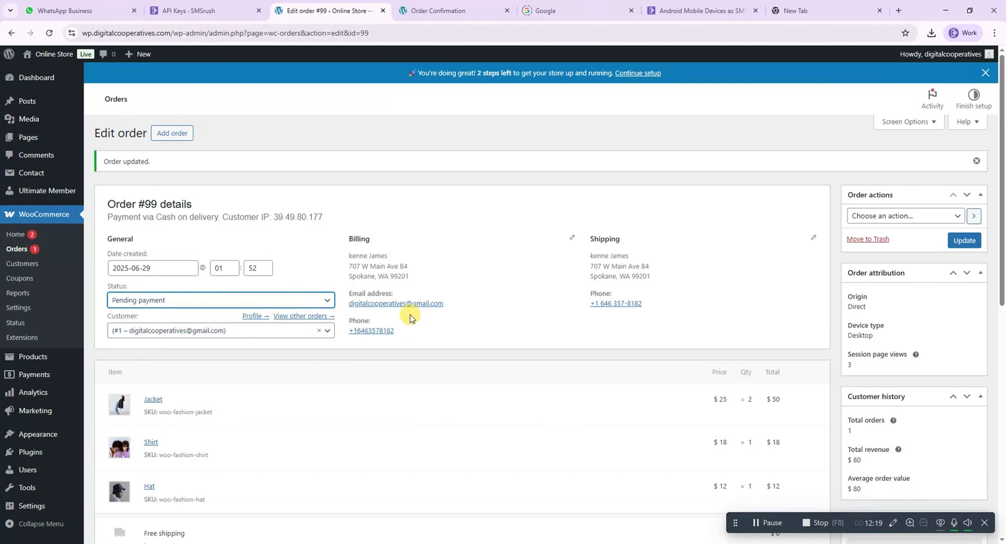
left_click(964, 240)
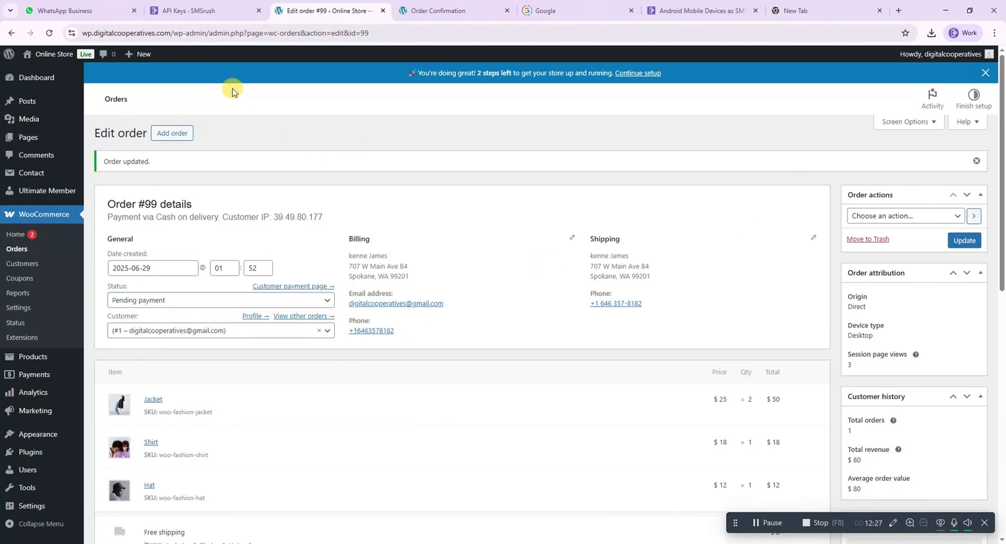
Step: Switch to WhatsApp and read the customer's newest message about the order status change
left_click(105, 5)
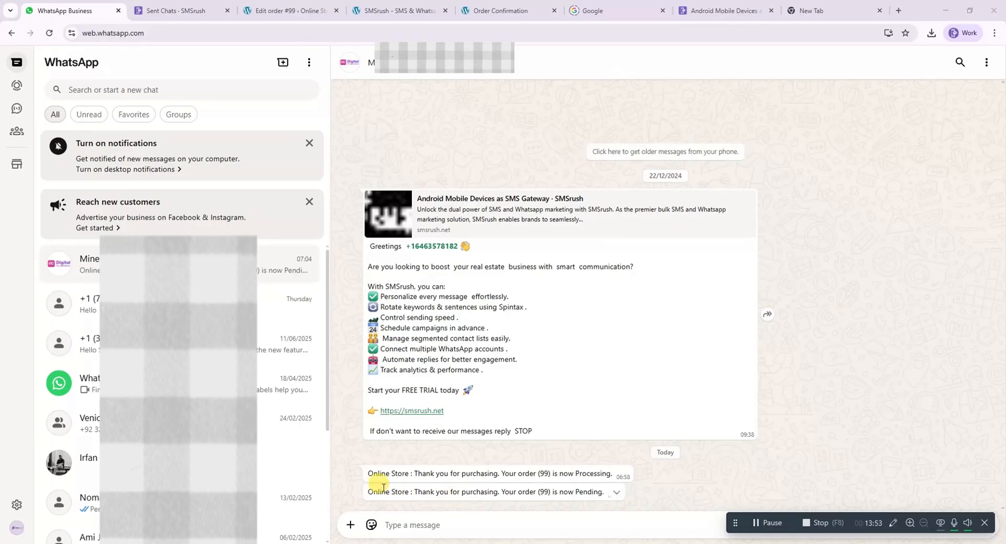
left_click_drag(382, 491, 398, 492)
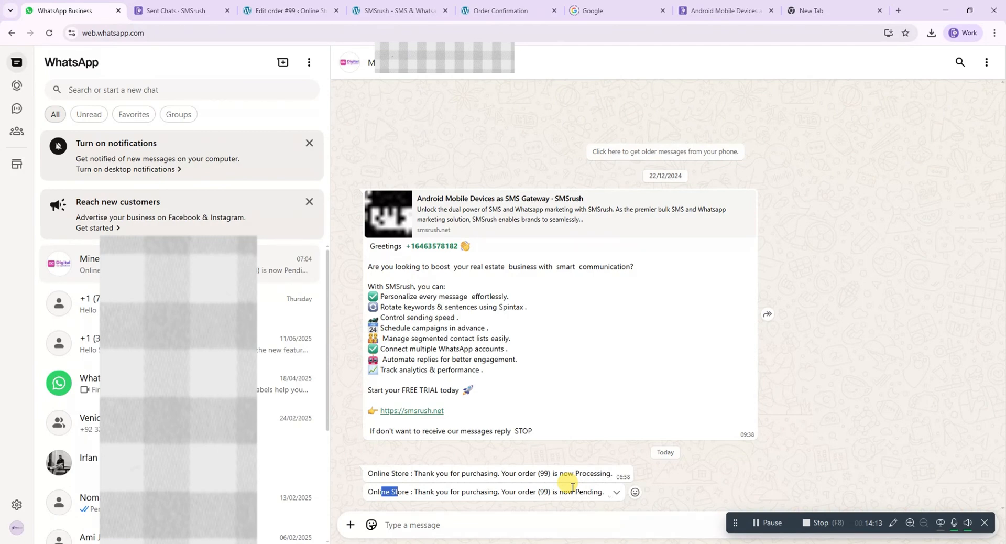
Step: Switch to SMSrush and open the form for adding an Android device as a host
key("ctrl+Tab")
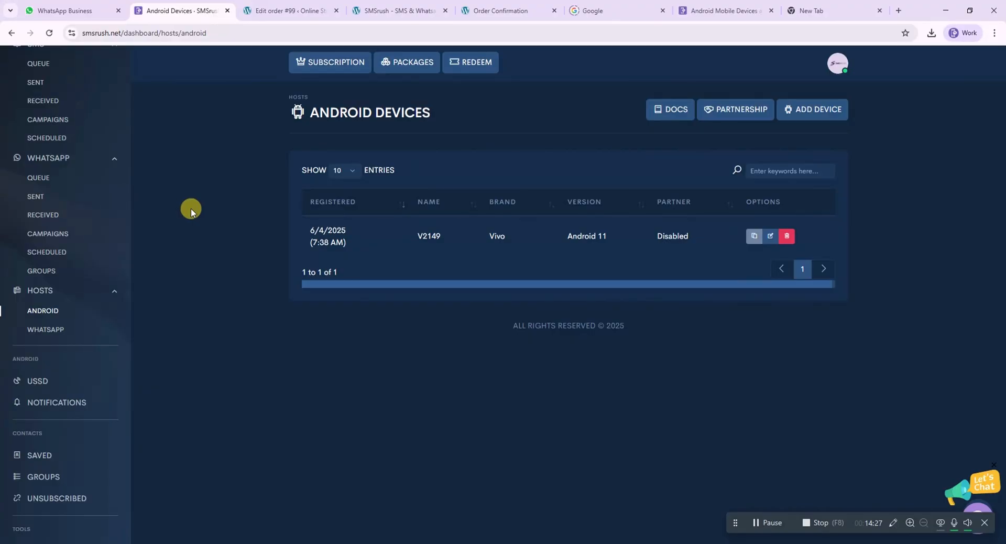
left_click(820, 111)
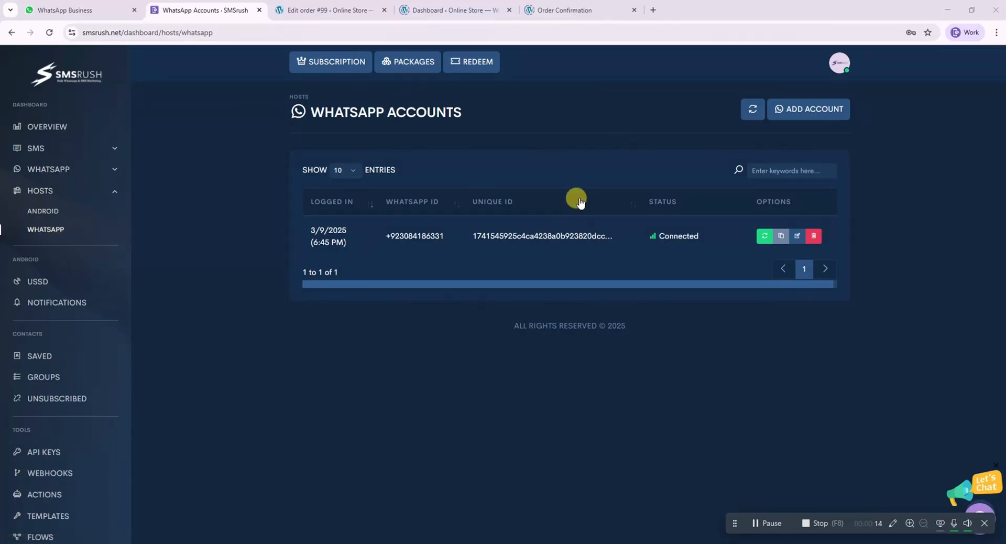
Step: View how to link a WhatsApp account through WA SERVER 1, and copy the connected account's unique ID
left_click_drag(310, 111, 485, 120)
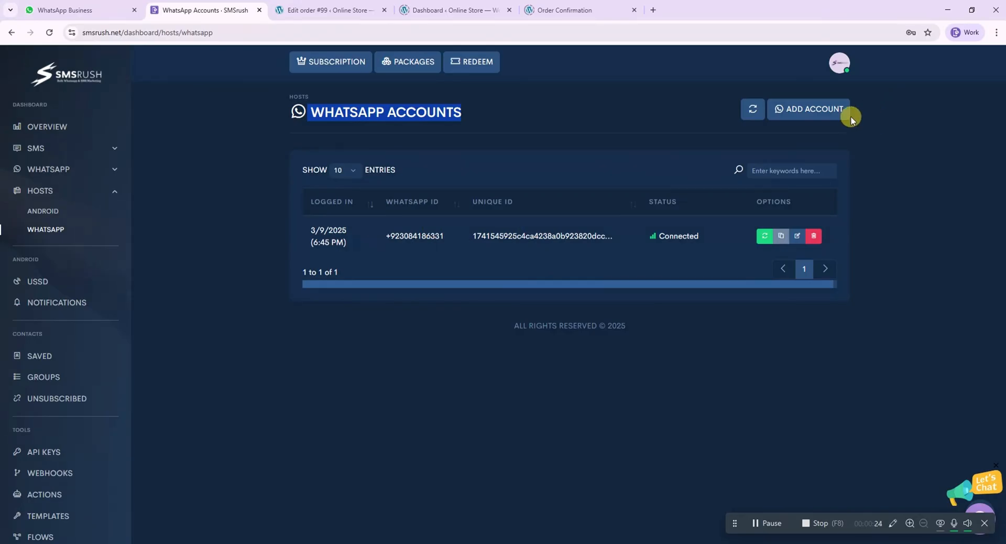
left_click(805, 114)
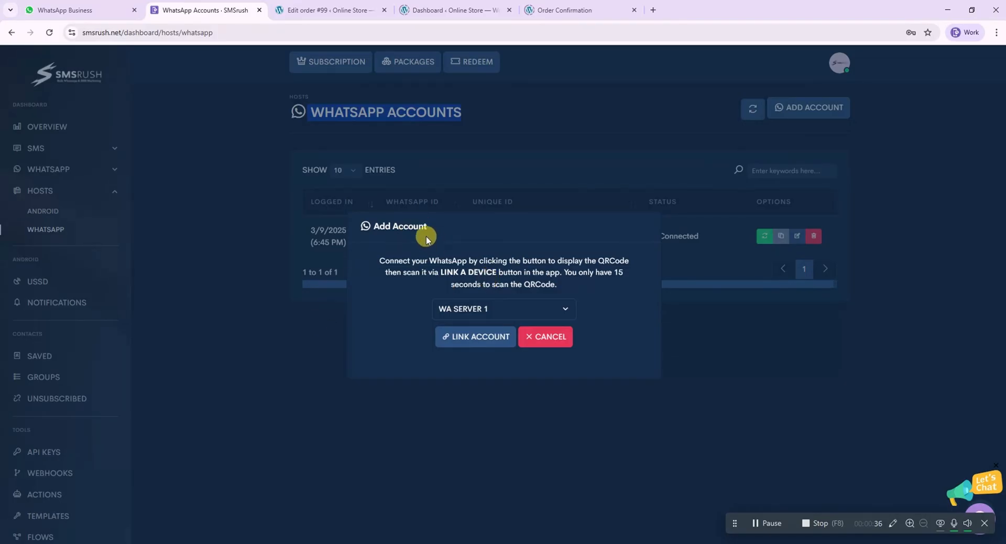
left_click(465, 338)
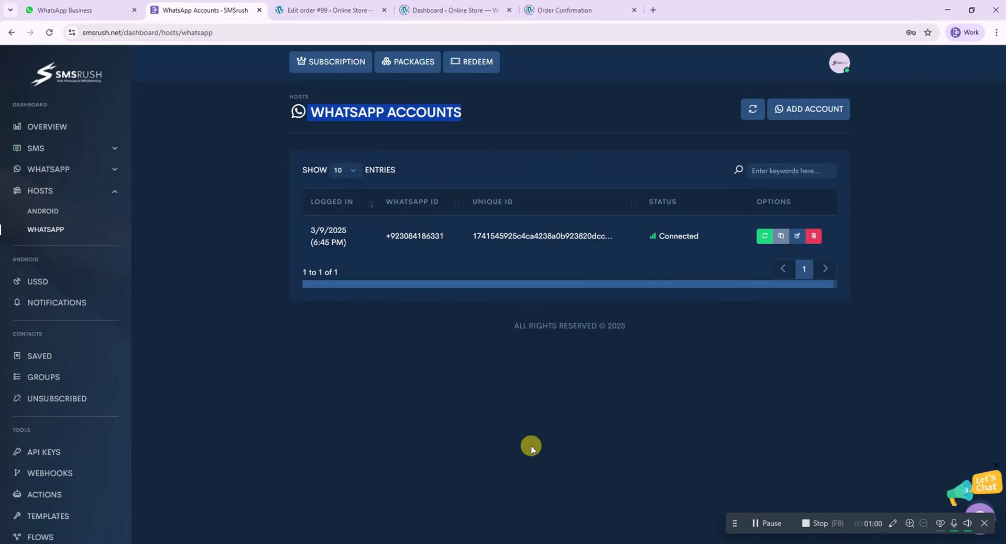
left_click(780, 235)
Step: Open the WhatsApp campaigns and examine the Bulk Chat form's recipient, template, message type and message fields, then close it
left_click(92, 149)
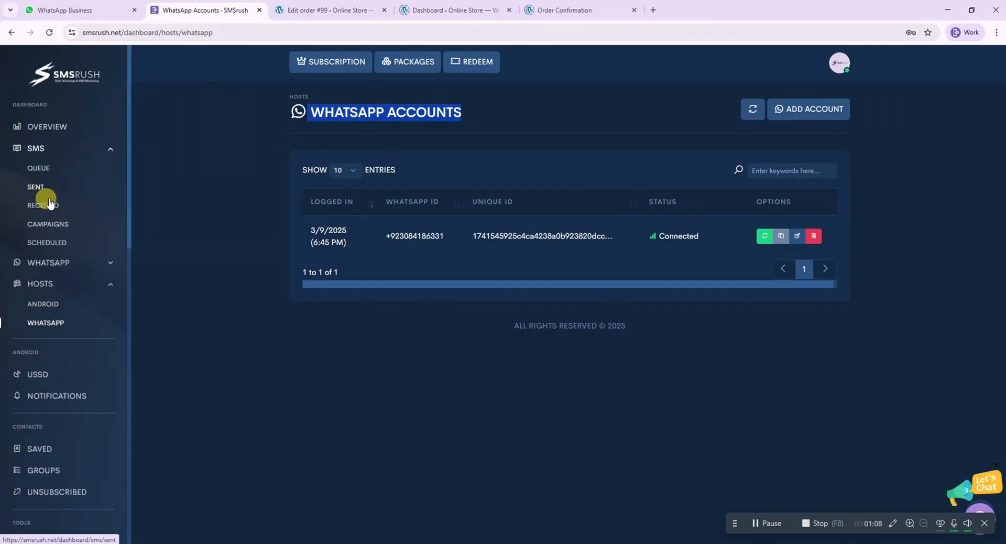
left_click(90, 263)
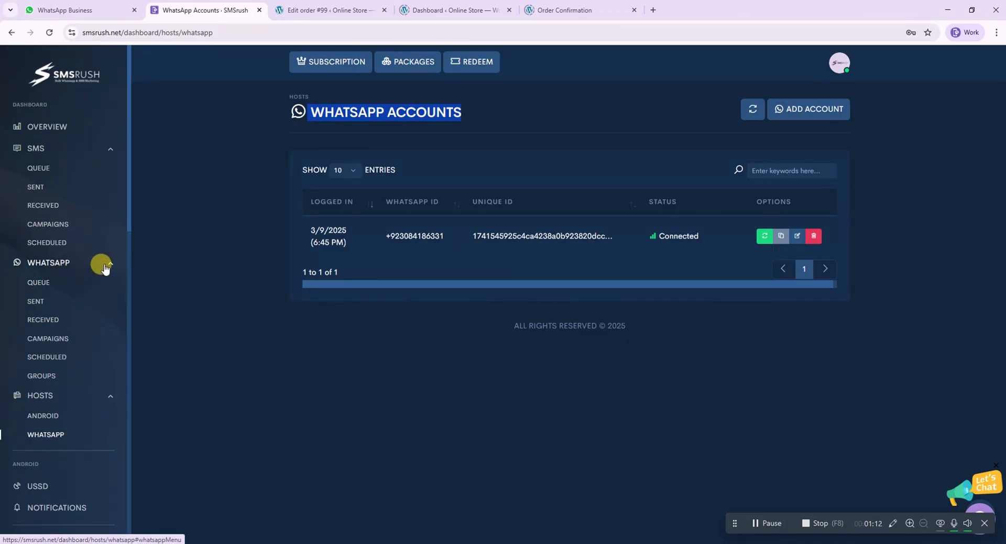
left_click(54, 337)
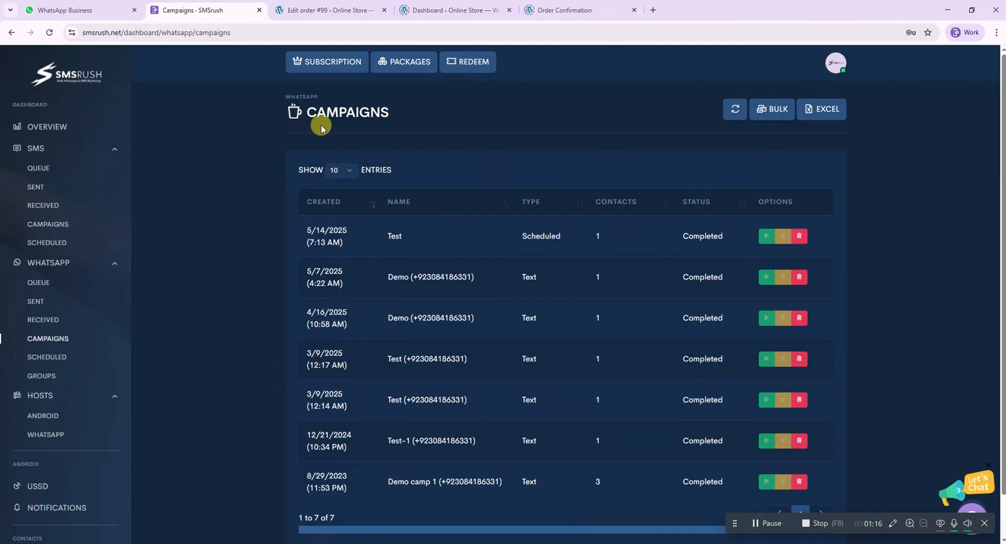
left_click(771, 108)
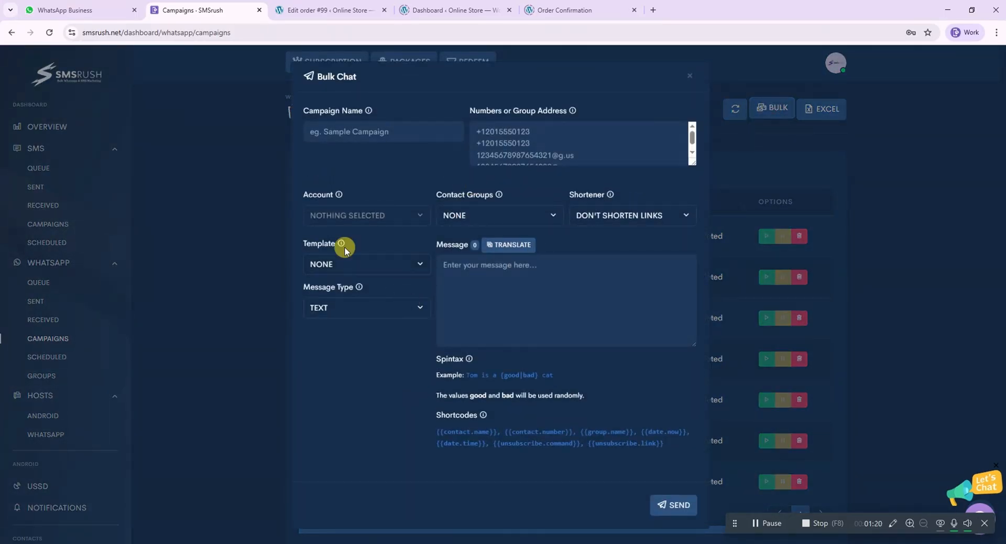
left_click(549, 145)
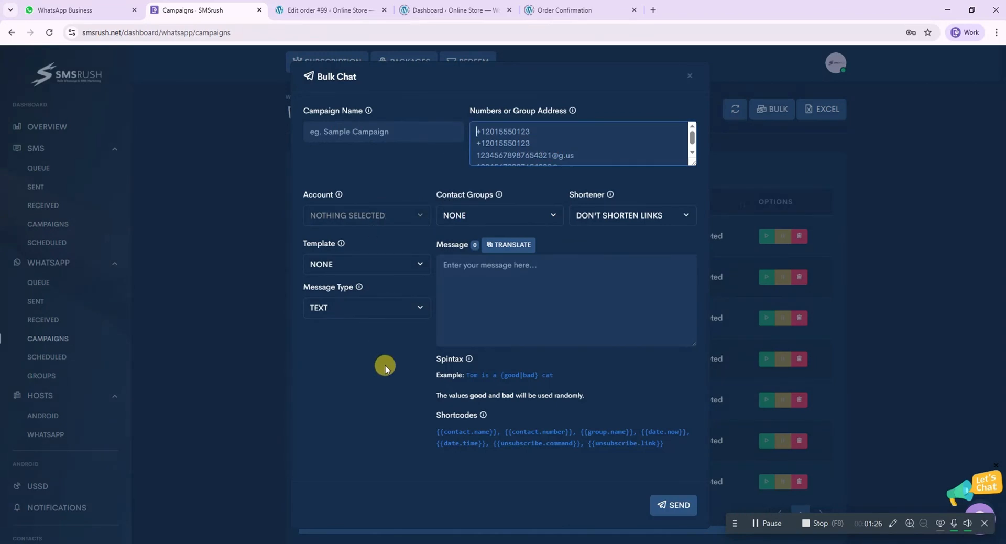
left_click(404, 348)
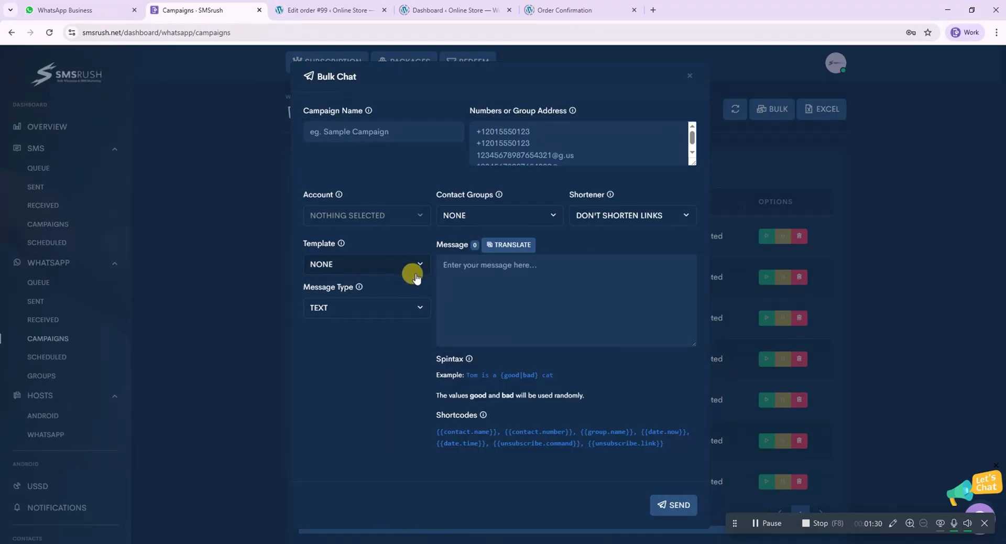
left_click(444, 269)
left_click(403, 327)
left_click(686, 77)
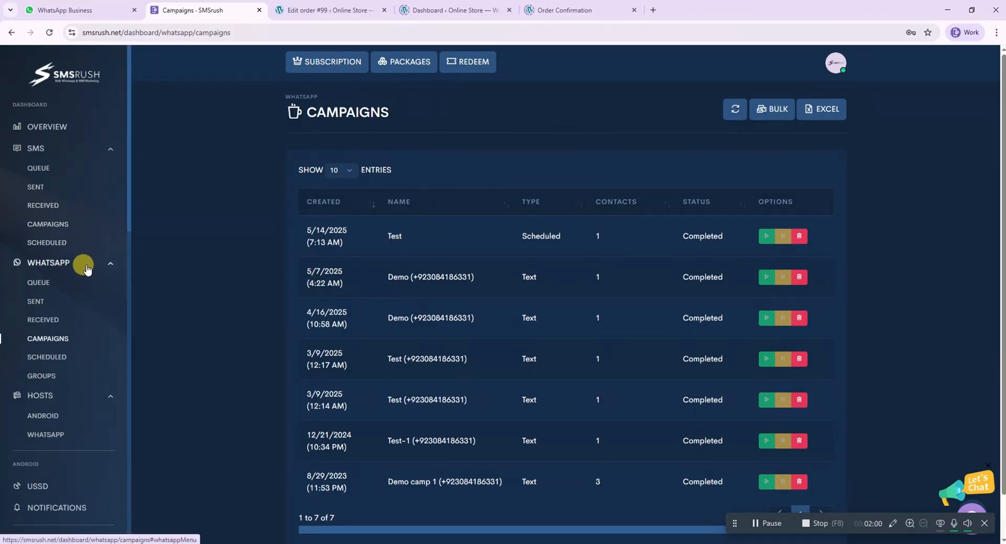
Step: Review the receive and send interval settings of the connected WhatsApp account and of Android device V2149, closing each without changes
left_click(47, 434)
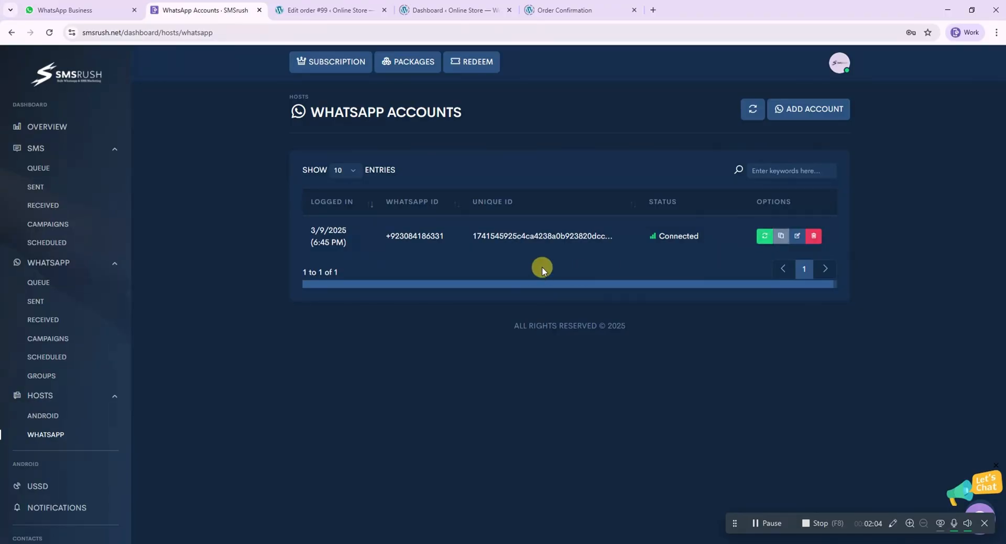
left_click(797, 237)
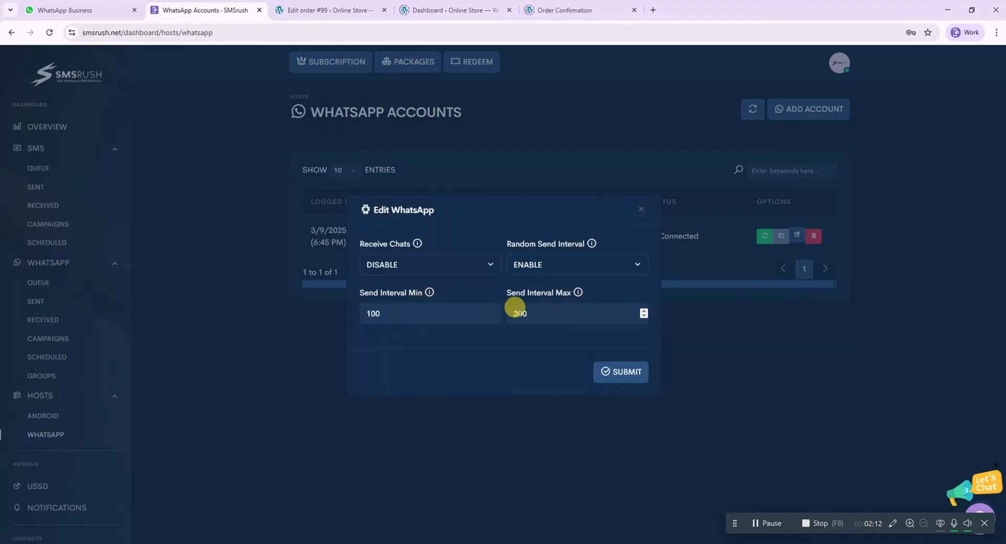
left_click(652, 210)
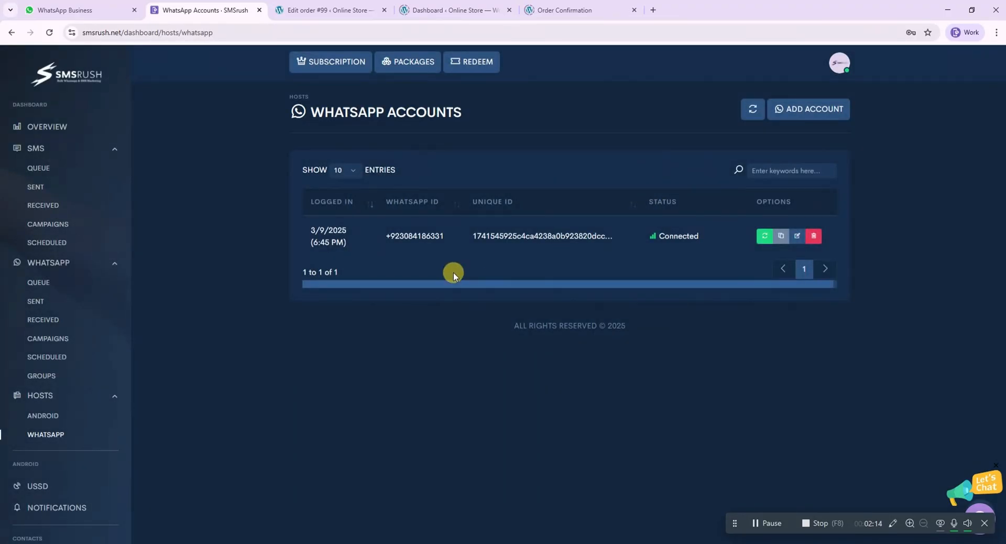
left_click(32, 416)
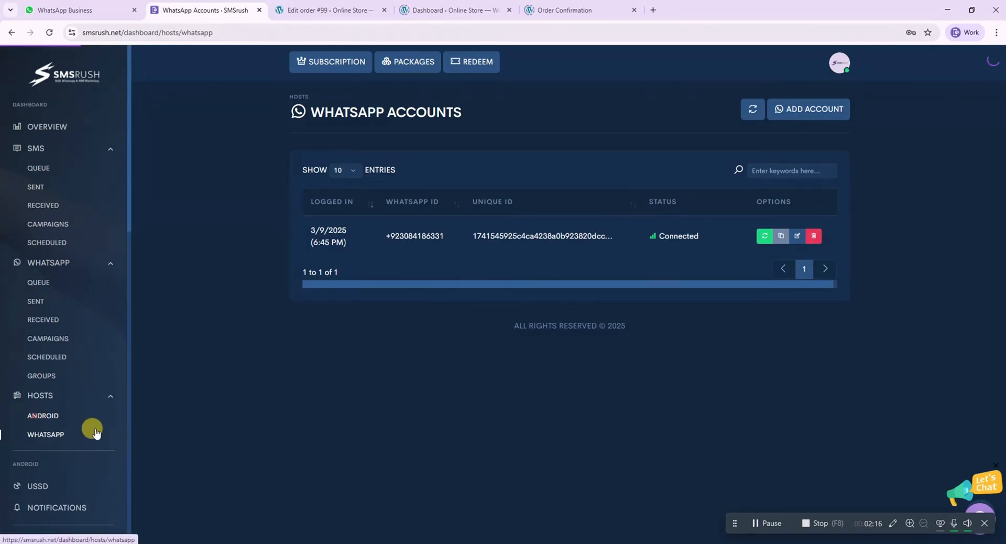
left_click(772, 234)
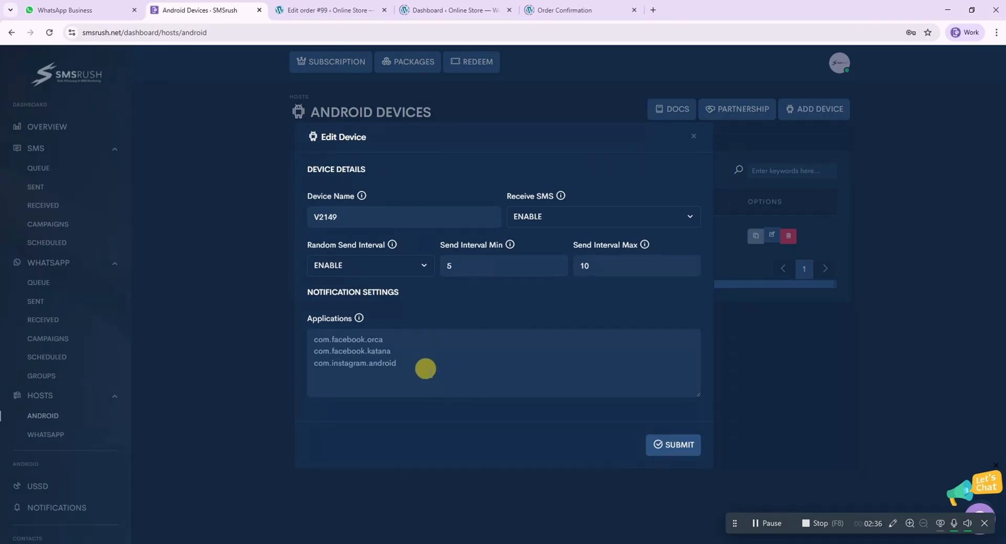
left_click(694, 137)
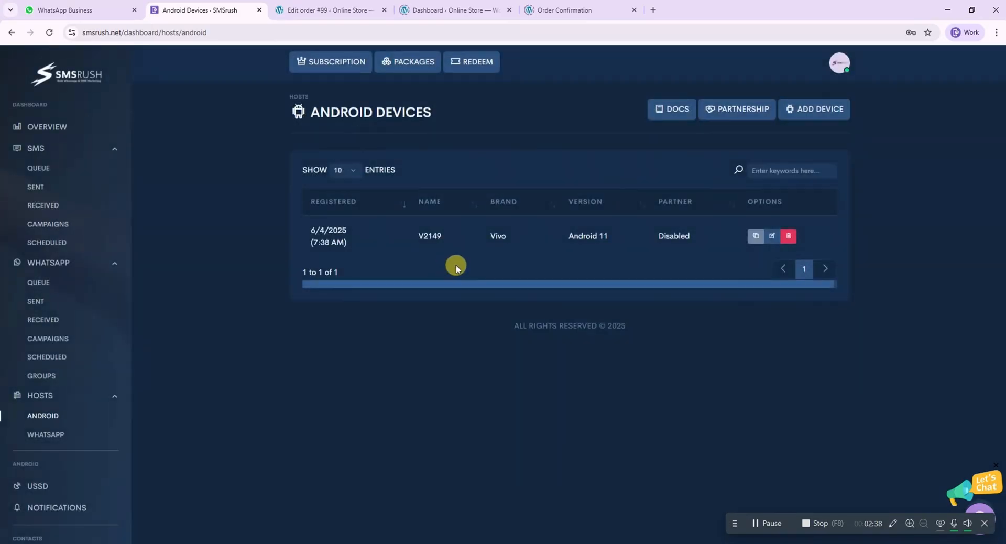
Step: Open the Actions tool and bring up the form for adding an autoreply action
scroll(84, 330, "down", 3)
scroll(85, 330, "down", 3)
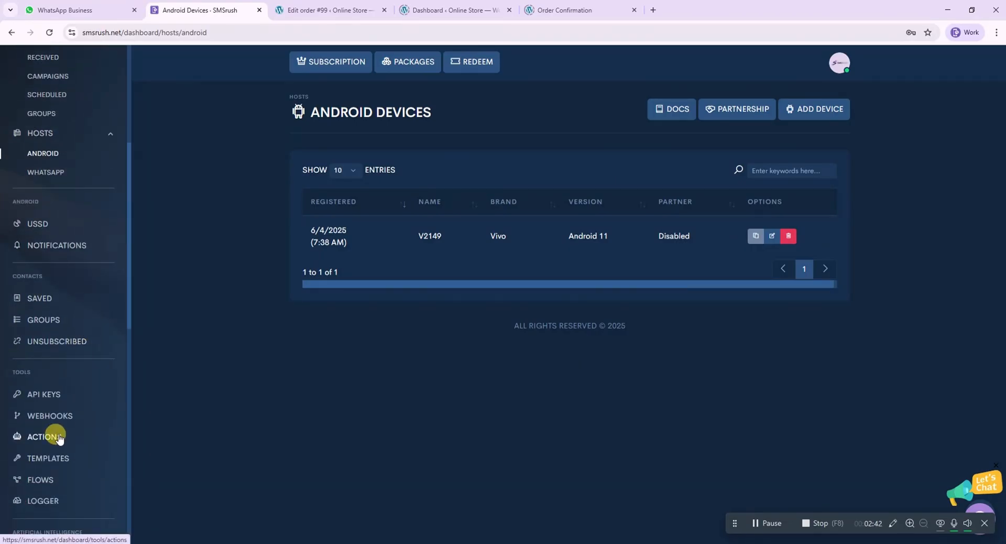
left_click(54, 440)
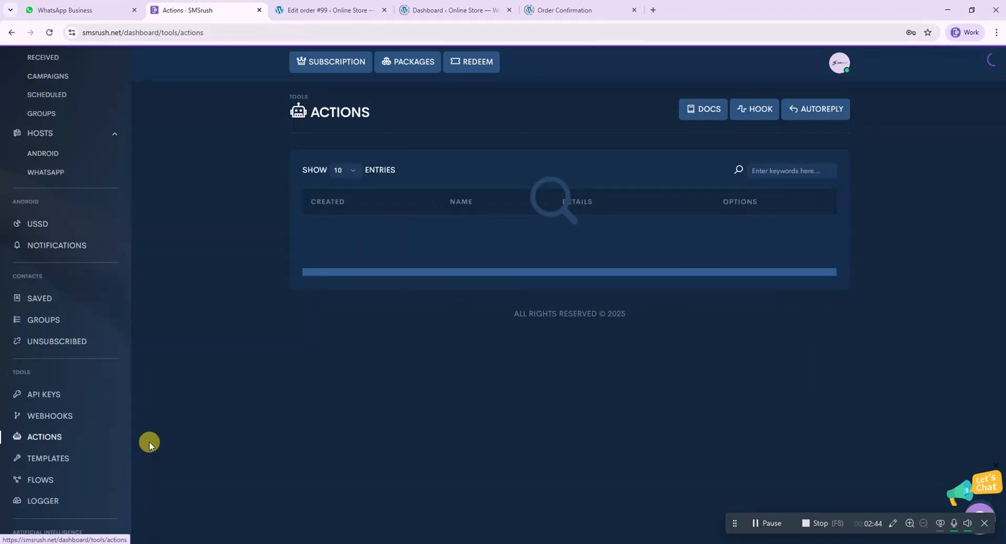
left_click(817, 108)
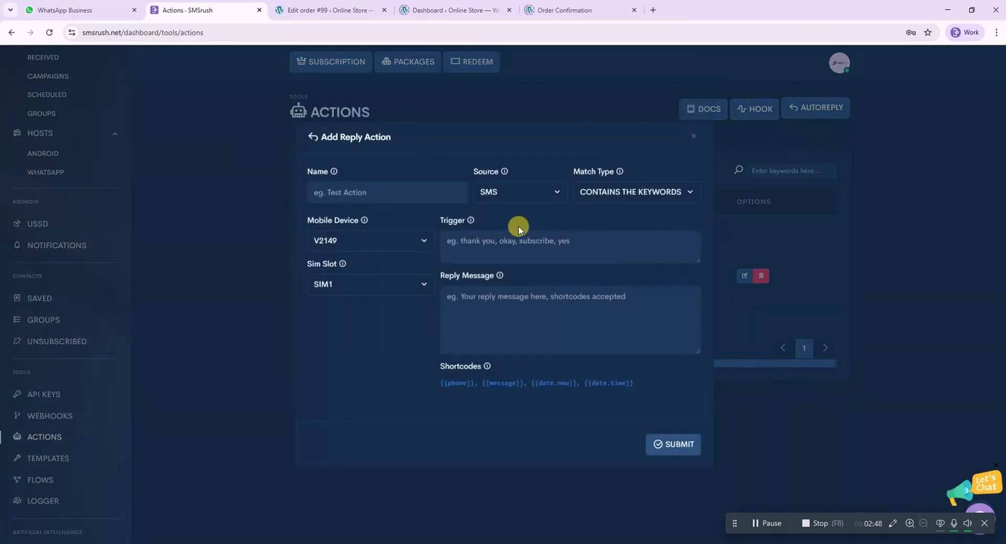